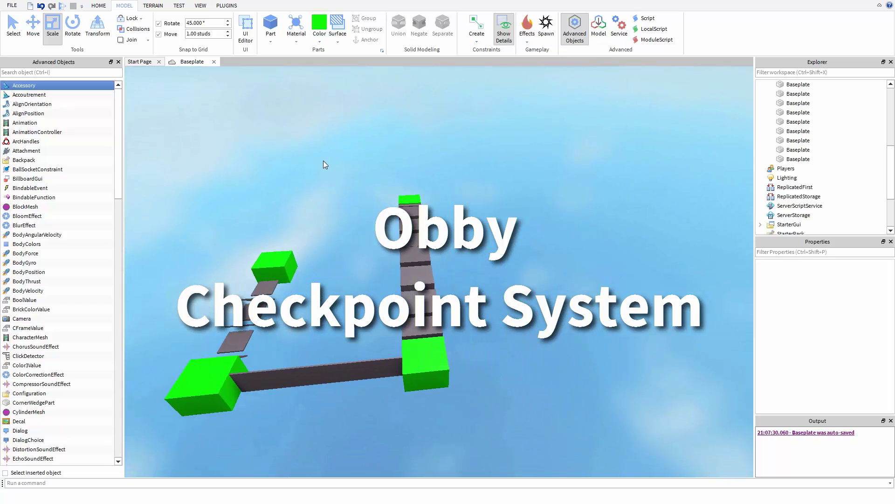
Start a playtest and run the avatar over the row of grey blocks onto the second green checkpoint platform.
{"action": "left_click", "coordinate": [62, 6]}
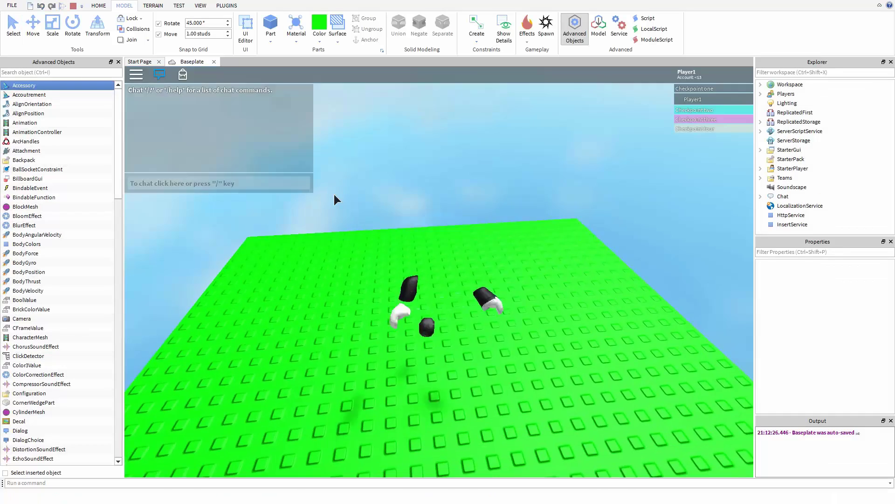
{"action": "right_click_drag", "start_coordinate": [537, 291], "coordinate": [536, 290]}
{"action": "key", "text": "w"}
{"action": "key", "text": "space"}
{"action": "key", "text": "w"}
{"action": "key", "text": "space"}
{"action": "key", "text": "space"}
{"action": "key", "text": "space"}
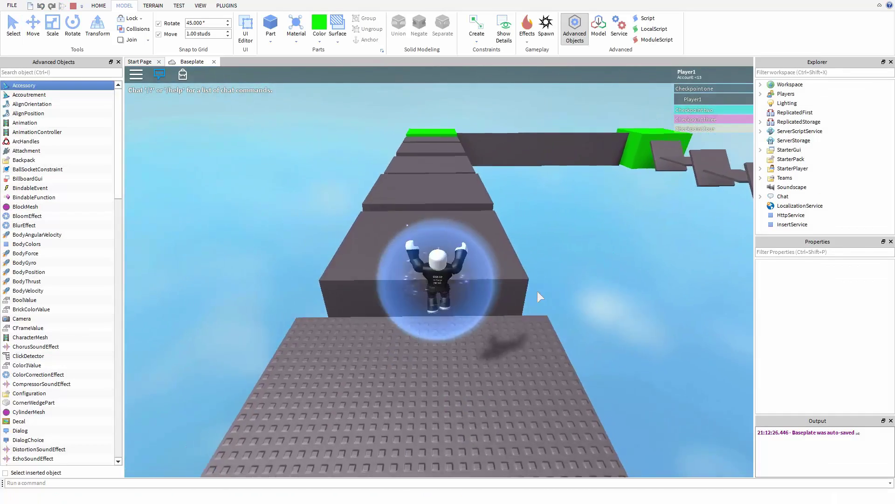
{"action": "key", "text": "d"}
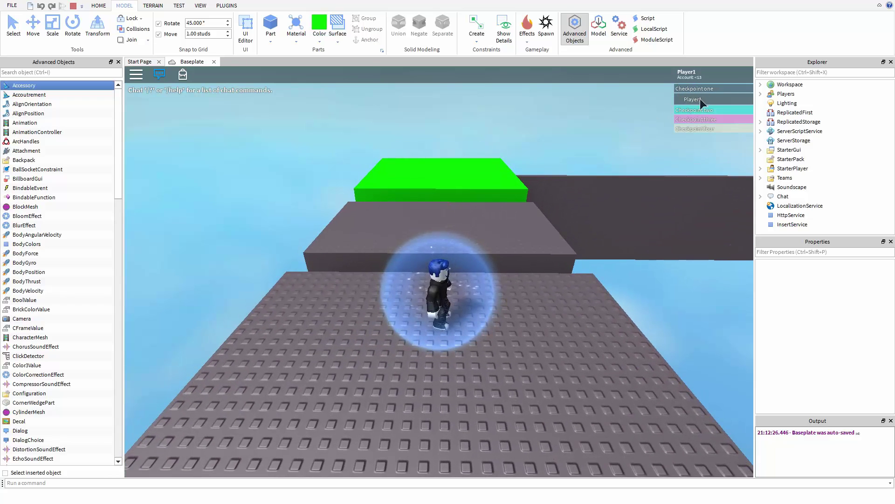
{"action": "key", "text": "w"}
{"action": "key", "text": "space"}
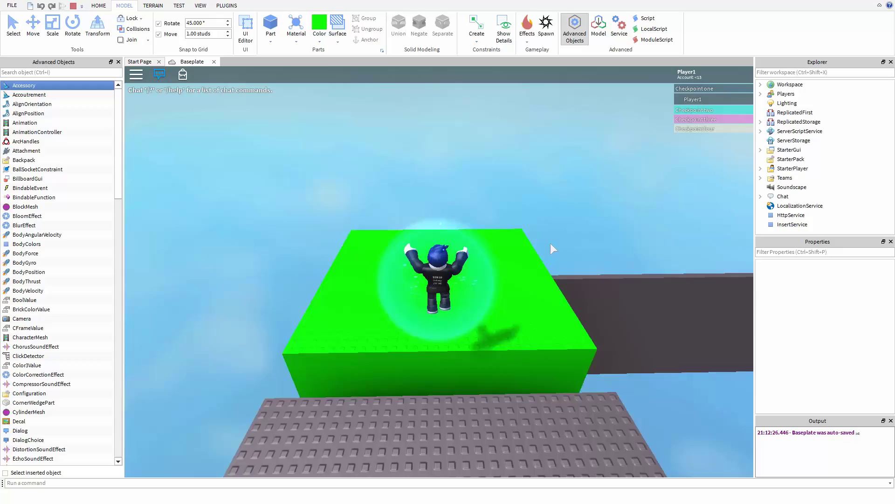
{"action": "key", "text": "w"}
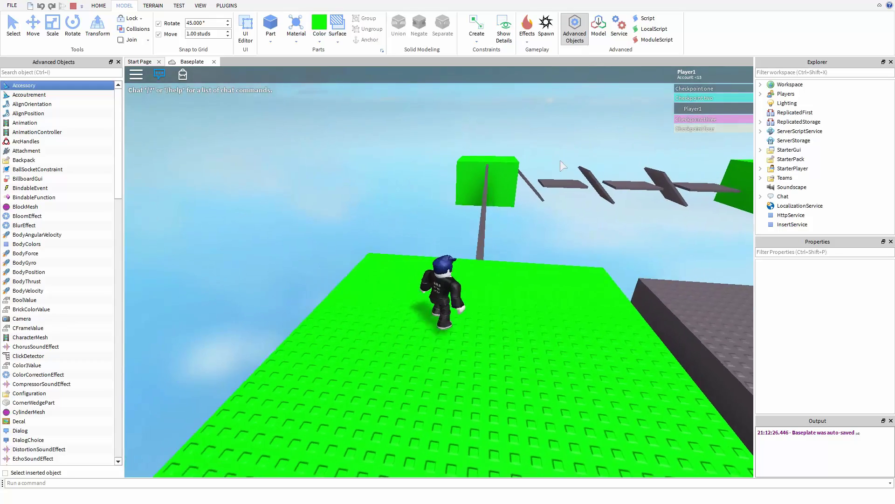
Walk the avatar across the narrow beam and over the third green checkpoint platform onto the first plates.
{"action": "key", "text": "w"}
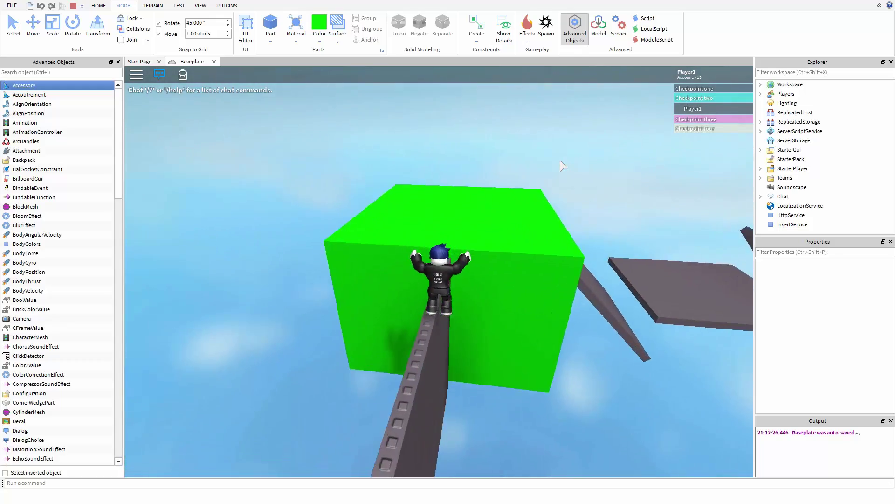
{"action": "key", "text": "w"}
{"action": "key", "text": "space"}
{"action": "key", "text": "space"}
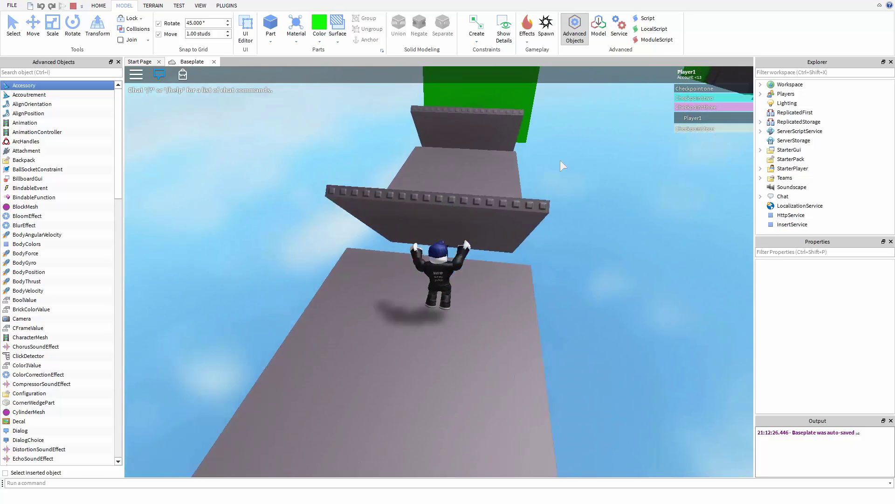
Jump the avatar across the tilted plates to the last green checkpoint platform, testing the final checkpoint.
{"action": "key", "text": "space"}
{"action": "key", "text": "space"}
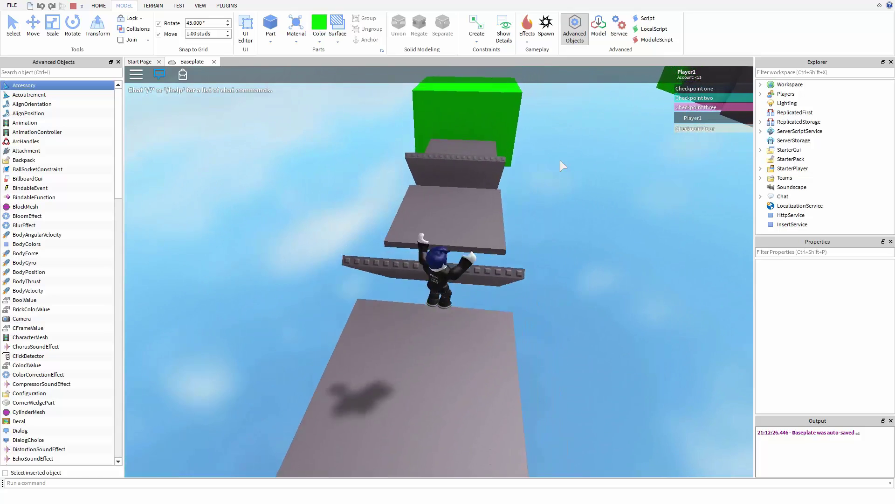
{"action": "key", "text": "w"}
{"action": "key", "text": "space"}
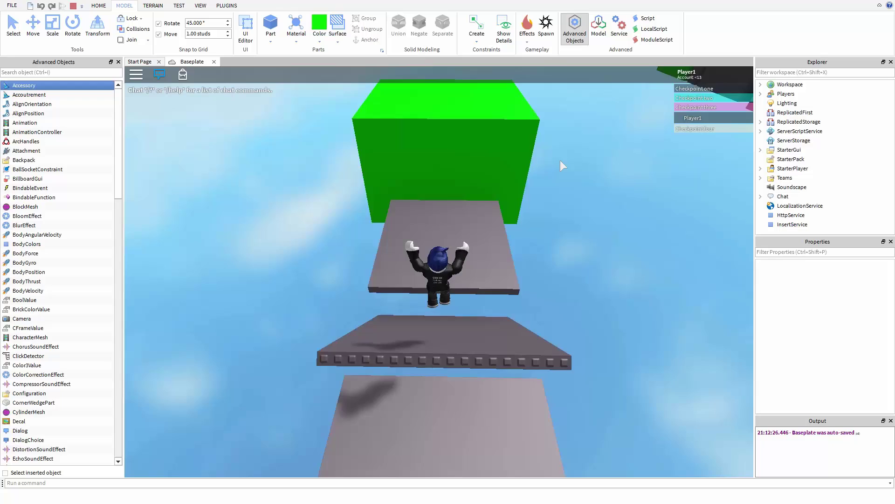
{"action": "key", "text": "w"}
{"action": "key", "text": "space"}
{"action": "right_click_drag", "start_coordinate": [561, 160], "coordinate": [558, 160]}
{"action": "key", "text": "w"}
{"action": "key", "text": "space"}
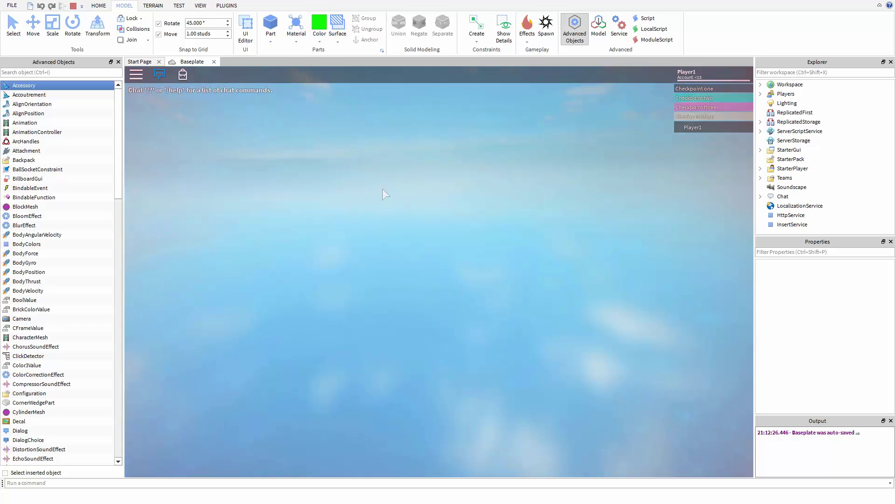
Stop the playtest and view the whole obby course in the editor.
{"action": "left_click", "coordinate": [81, 6]}
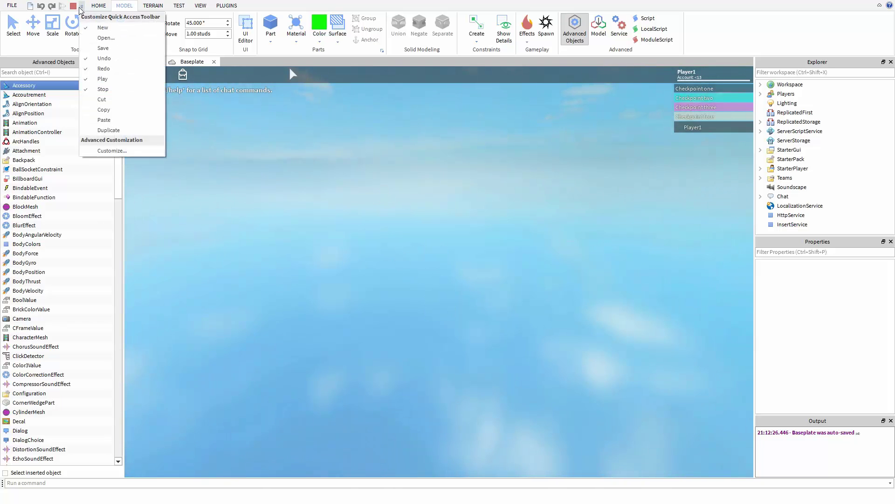
{"action": "left_click", "coordinate": [73, 5]}
{"action": "key", "text": "d"}
{"action": "right_click_drag", "start_coordinate": [516, 236], "coordinate": [506, 234]}
{"action": "key", "text": "s"}
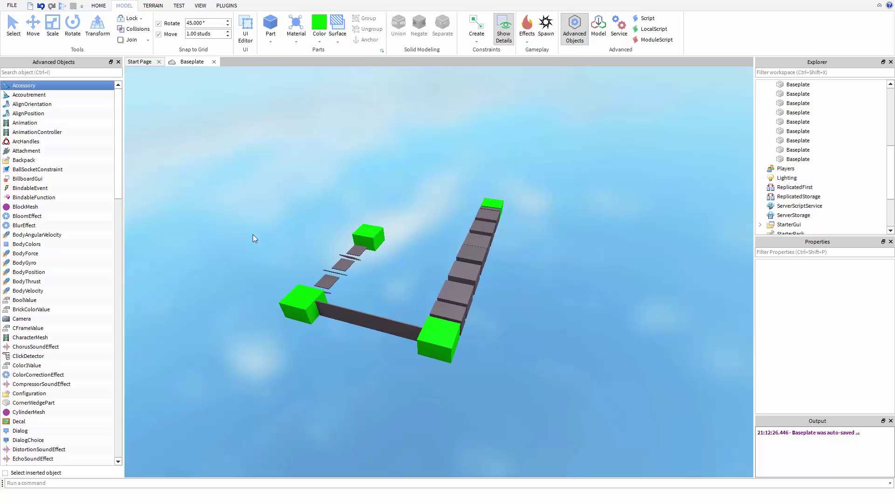
{"action": "key", "text": "d"}
Try to duplicate the entire obby course and move the copy away, then undo it.
{"action": "left_click_drag", "start_coordinate": [243, 181], "coordinate": [613, 436]}
{"action": "left_click", "coordinate": [41, 32]}
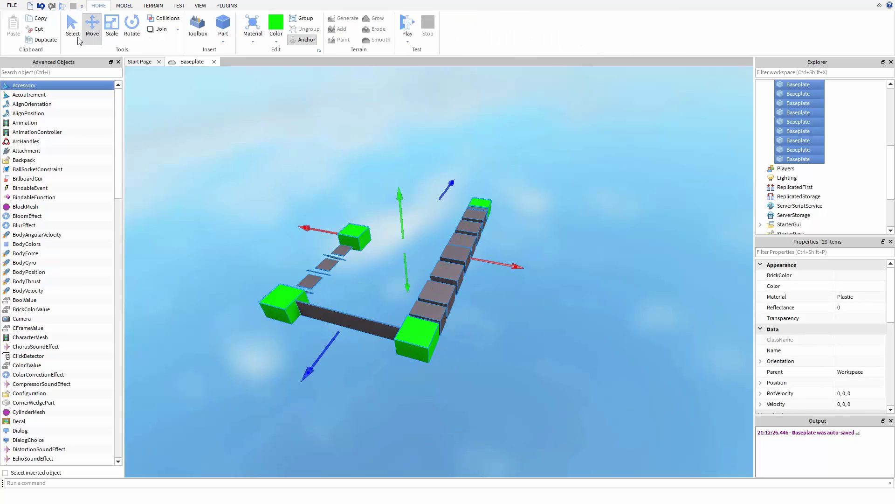
{"action": "left_click", "coordinate": [39, 43]}
{"action": "left_click_drag", "start_coordinate": [511, 266], "coordinate": [585, 273]}
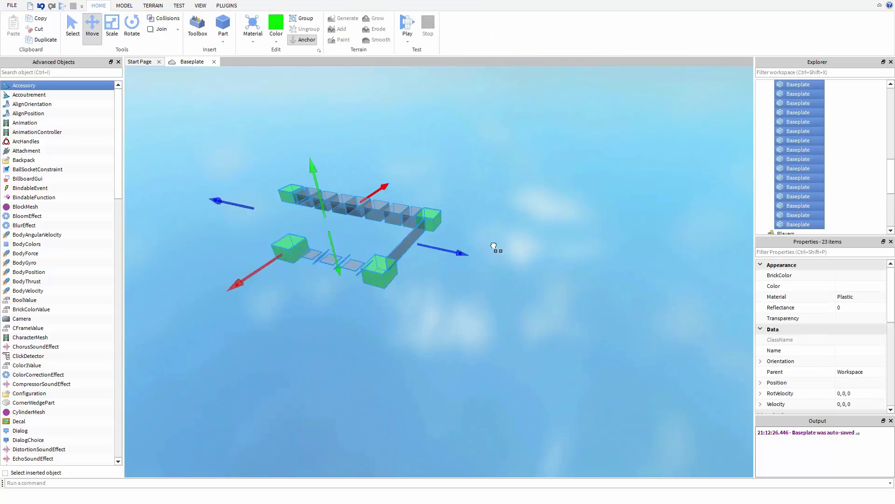
{"action": "left_click_drag", "start_coordinate": [494, 247], "coordinate": [484, 180]}
{"action": "key", "text": "ctrl+z"}
{"action": "left_click", "coordinate": [458, 166]}
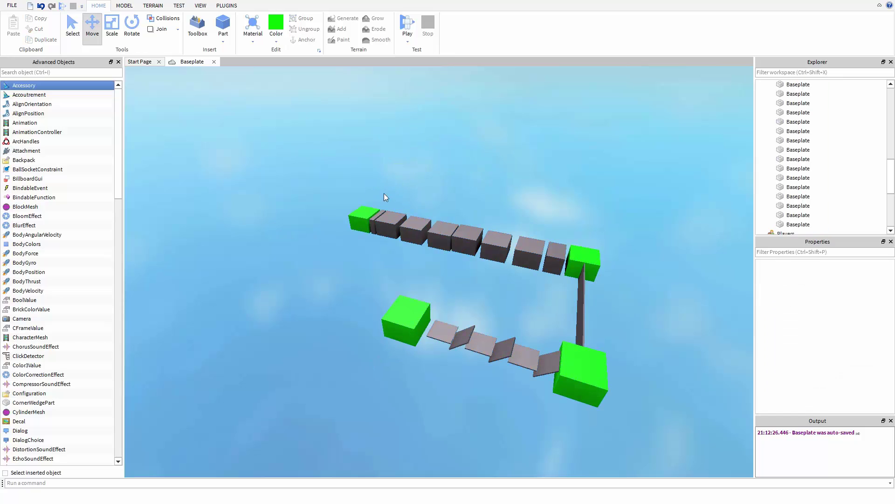
Delete the invisible spawn locations on top of the four green checkpoint platforms.
{"action": "left_click", "coordinate": [367, 208]}
{"action": "key", "text": "Delete"}
{"action": "left_click", "coordinate": [583, 258]}
{"action": "key", "text": "Delete"}
{"action": "left_click", "coordinate": [581, 363]}
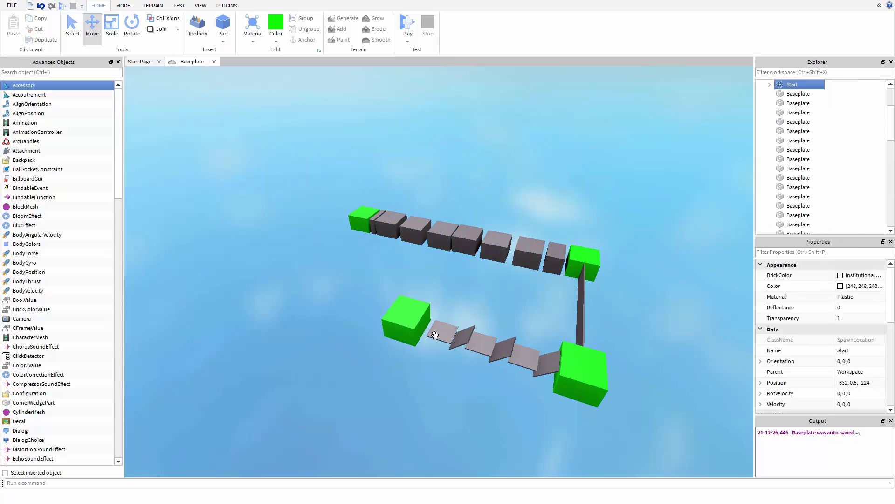
{"action": "key", "text": "Delete"}
{"action": "left_click", "coordinate": [410, 319]}
{"action": "key", "text": "Delete"}
{"action": "scroll", "coordinate": [857, 118], "scroll_direction": "down", "scroll_amount": 12}
{"action": "left_click", "coordinate": [799, 177]}
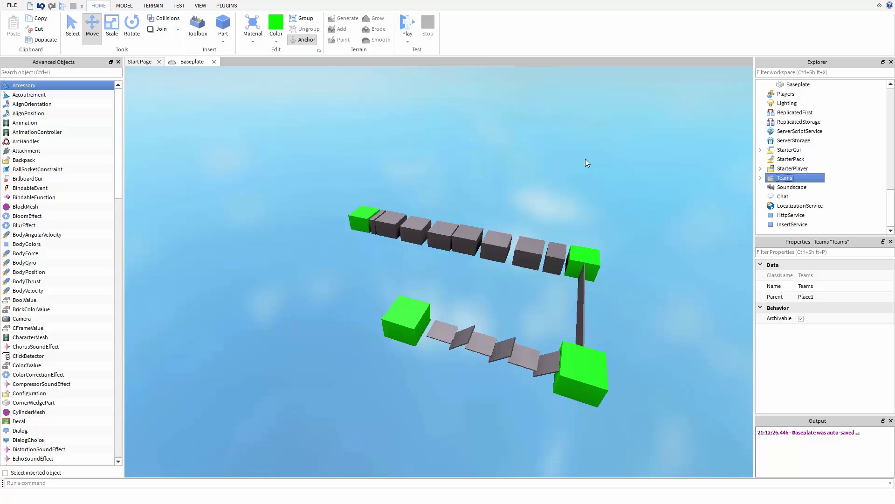
{"action": "left_click", "coordinate": [586, 162]}
Copy all the remaining course parts and create a new baseplate place.
{"action": "left_click_drag", "start_coordinate": [332, 144], "coordinate": [619, 344]}
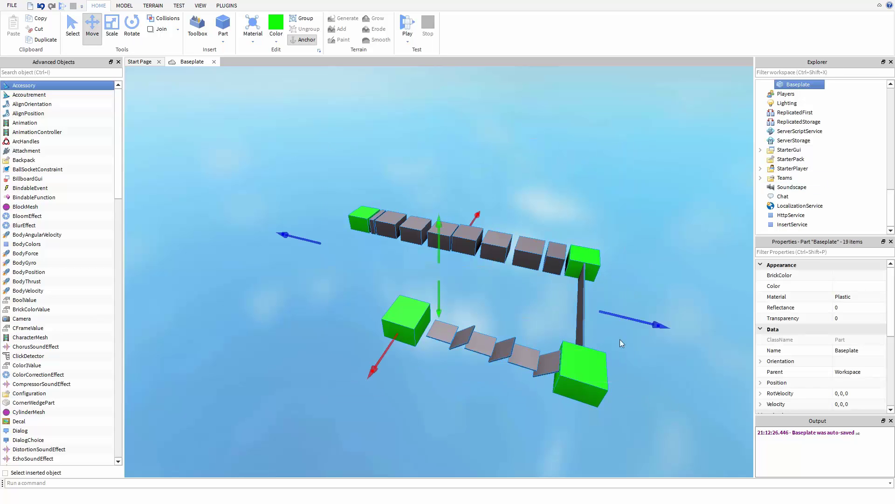
{"action": "key", "text": "ctrl+c"}
{"action": "left_click", "coordinate": [620, 343]}
{"action": "left_click", "coordinate": [16, 7]}
{"action": "left_click", "coordinate": [349, 147]}
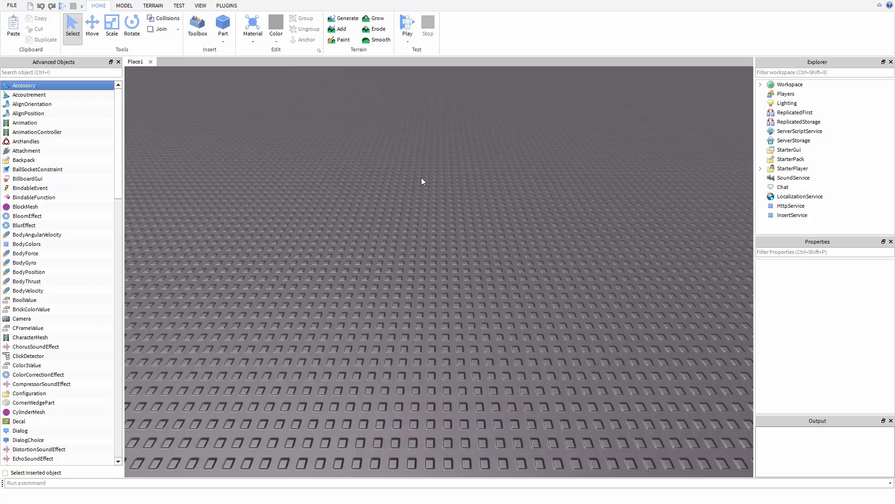
Delete the default Baseplate from the new place.
{"action": "scroll", "coordinate": [421, 178], "scroll_direction": "down", "scroll_amount": 10}
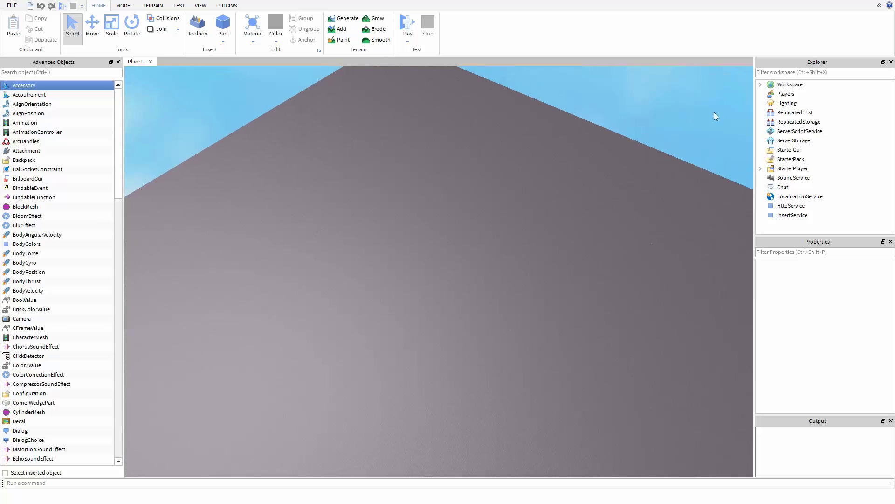
{"action": "left_click", "coordinate": [551, 121]}
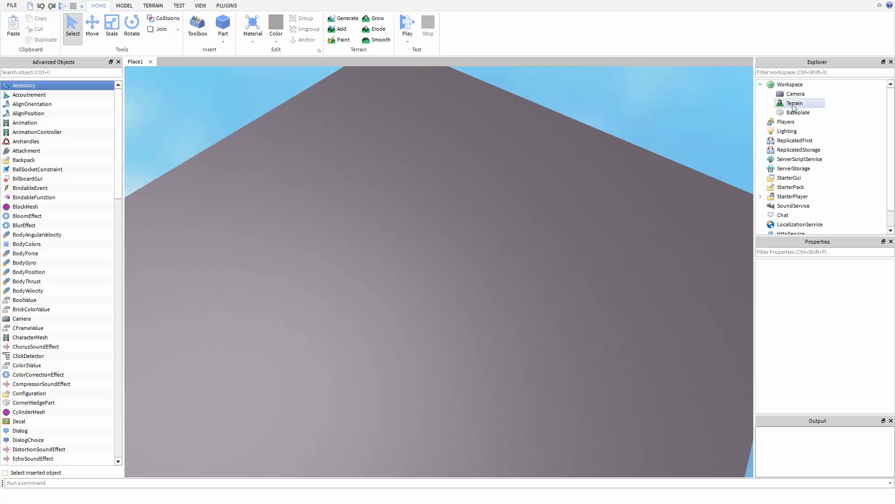
{"action": "key", "text": "Delete"}
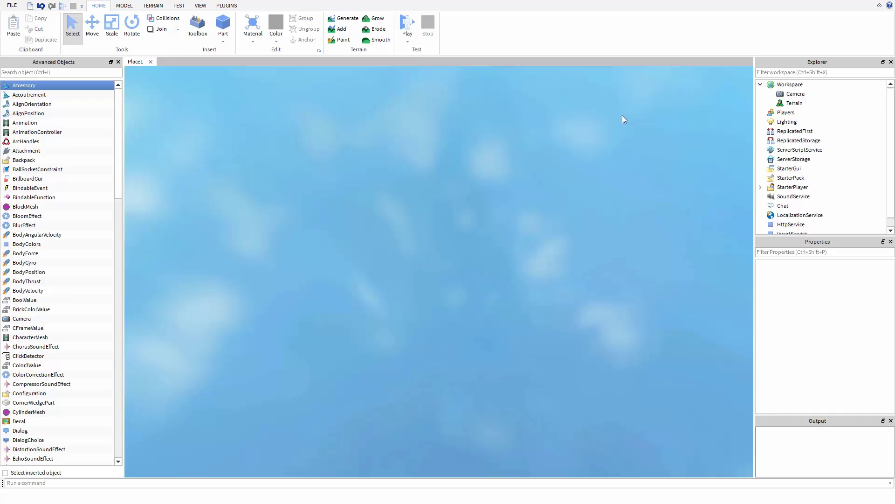
Paste the copied obby course parts into the empty place.
{"action": "key", "text": "ctrl+v"}
{"action": "left_click", "coordinate": [578, 362]}
{"action": "right_click_drag", "start_coordinate": [368, 220], "coordinate": [404, 268]}
{"action": "key", "text": "d"}
{"action": "scroll", "coordinate": [890, 193], "scroll_direction": "down", "scroll_amount": 5}
{"action": "scroll", "coordinate": [872, 184], "scroll_direction": "up", "scroll_amount": 7}
{"action": "scroll", "coordinate": [863, 177], "scroll_direction": "down", "scroll_amount": 2}
{"action": "scroll", "coordinate": [821, 140], "scroll_direction": "up", "scroll_amount": 2}
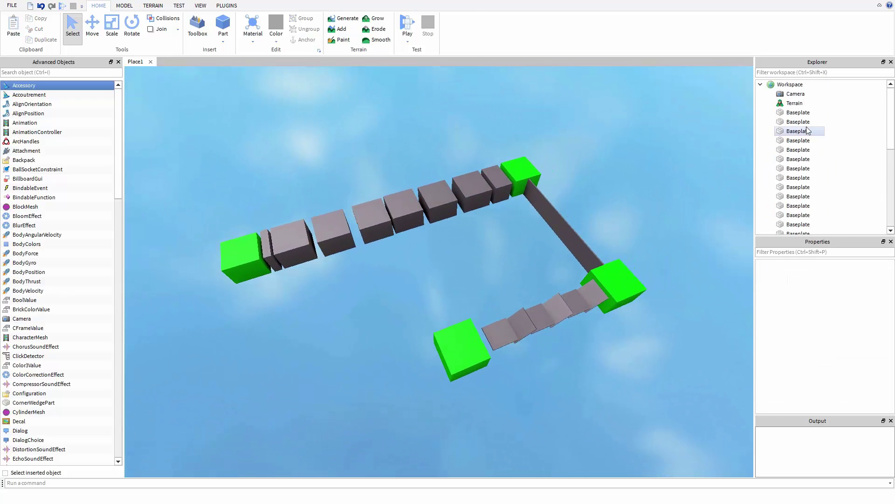
Group all the pasted Baseplate parts in the Workspace into one model.
{"action": "left_click", "coordinate": [803, 113]}
{"action": "scroll", "coordinate": [811, 142], "scroll_direction": "down", "scroll_amount": 7}
{"action": "left_click", "coordinate": [797, 105], "text": "shift"}
{"action": "key", "text": "ctrl+g"}
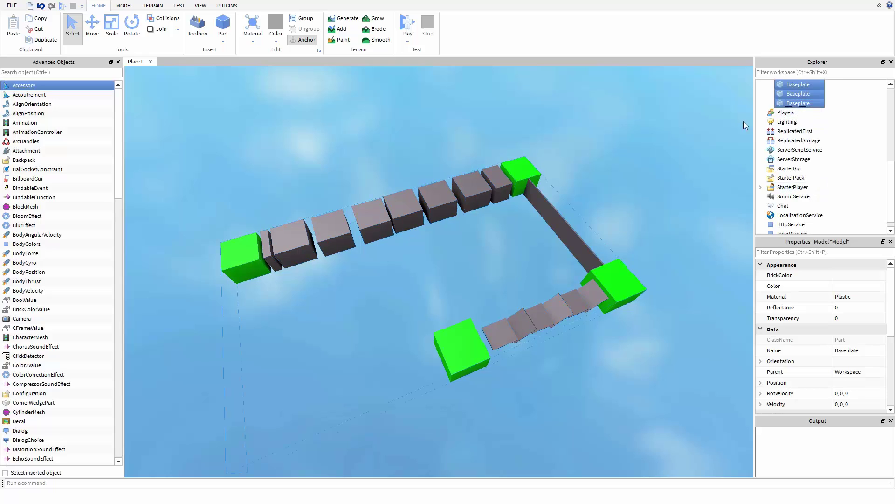
{"action": "left_click", "coordinate": [841, 127]}
{"action": "scroll", "coordinate": [825, 133], "scroll_direction": "up", "scroll_amount": 1}
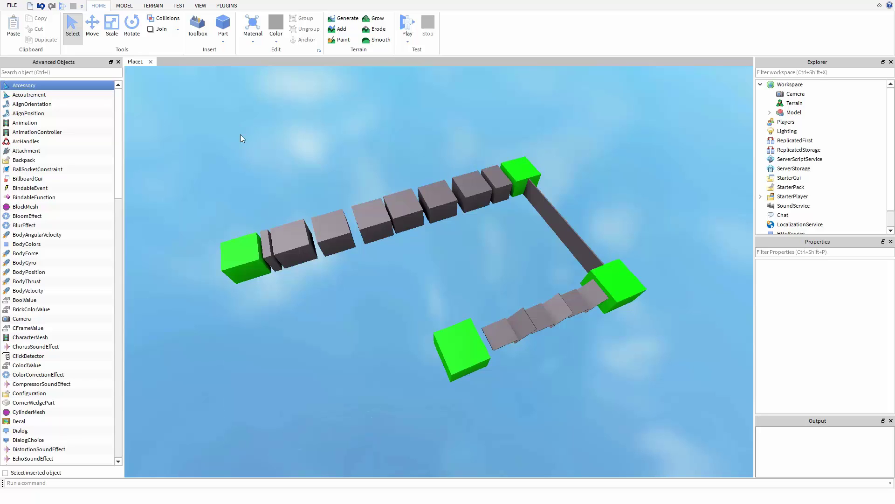
Insert the Teams service into the place.
{"action": "left_click", "coordinate": [124, 6]}
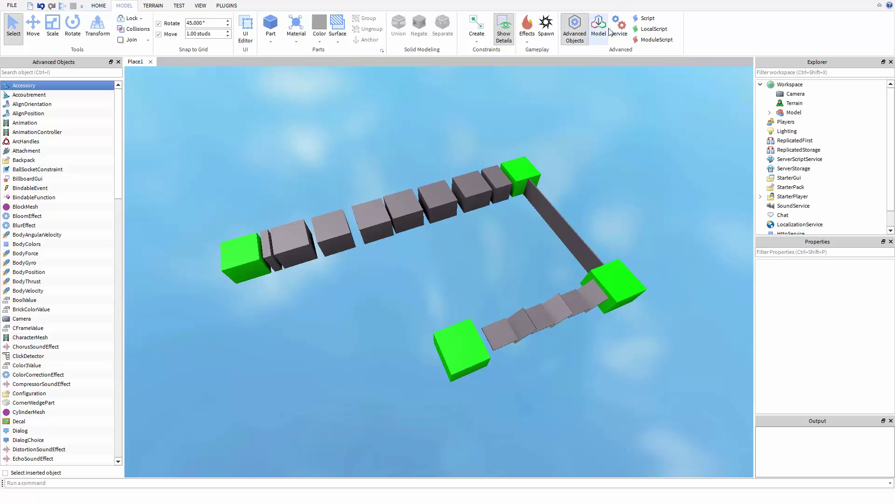
{"action": "left_click", "coordinate": [625, 36]}
{"action": "left_click", "coordinate": [419, 209]}
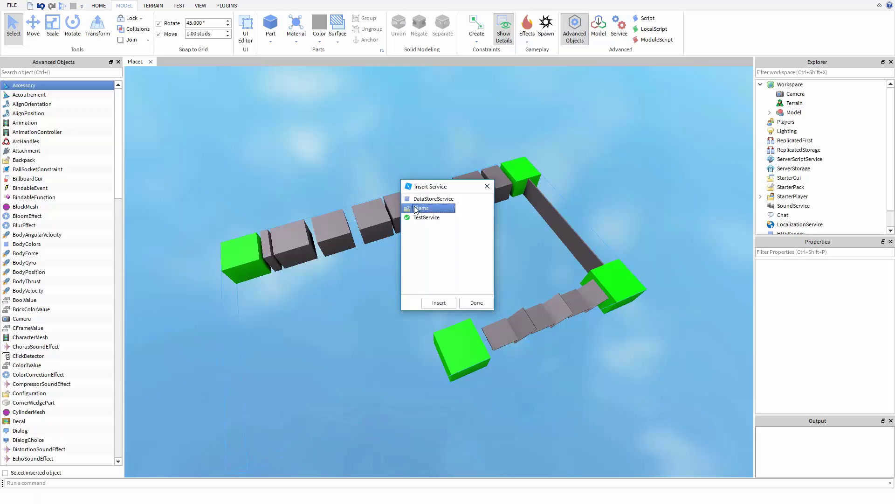
{"action": "left_click", "coordinate": [438, 302]}
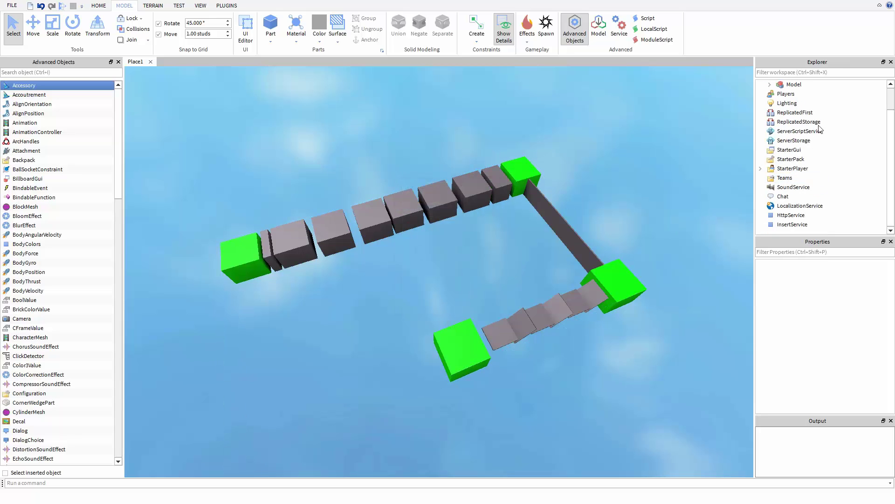
Add a Team object inside the Teams service.
{"action": "left_click", "coordinate": [780, 180]}
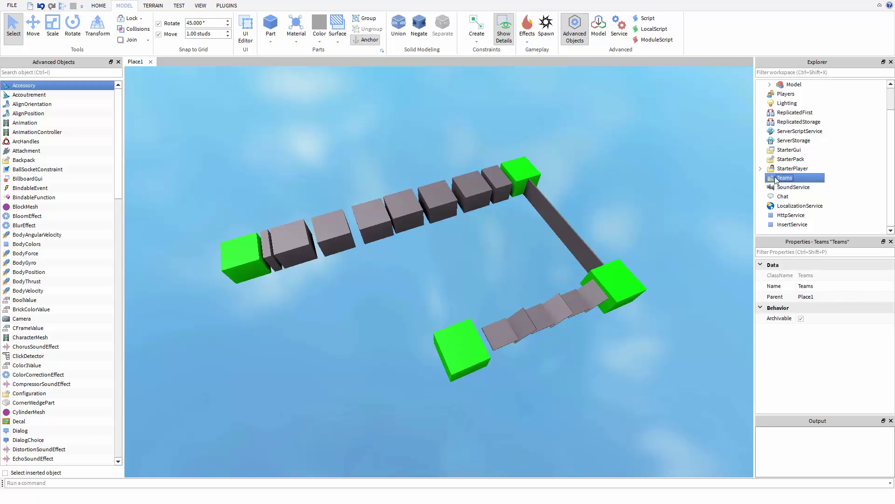
{"action": "left_click", "coordinate": [688, 199]}
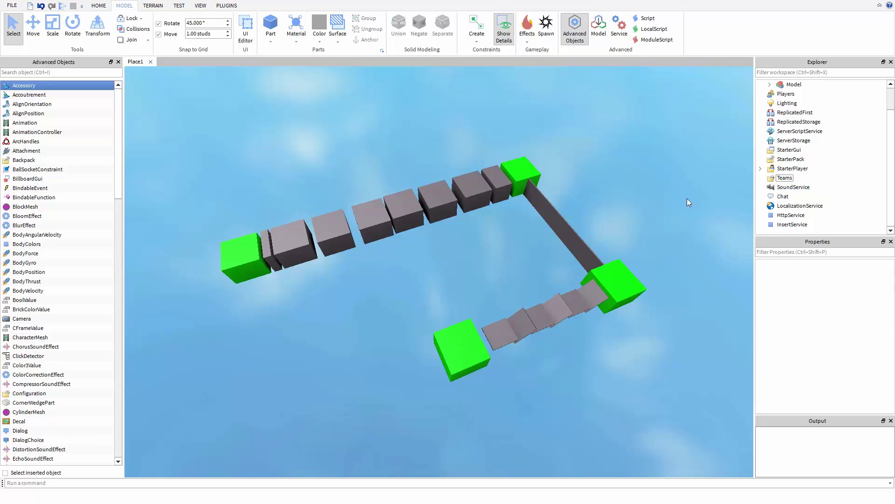
{"action": "right_click", "coordinate": [799, 182]}
{"action": "mouse_move", "coordinate": [820, 333]}
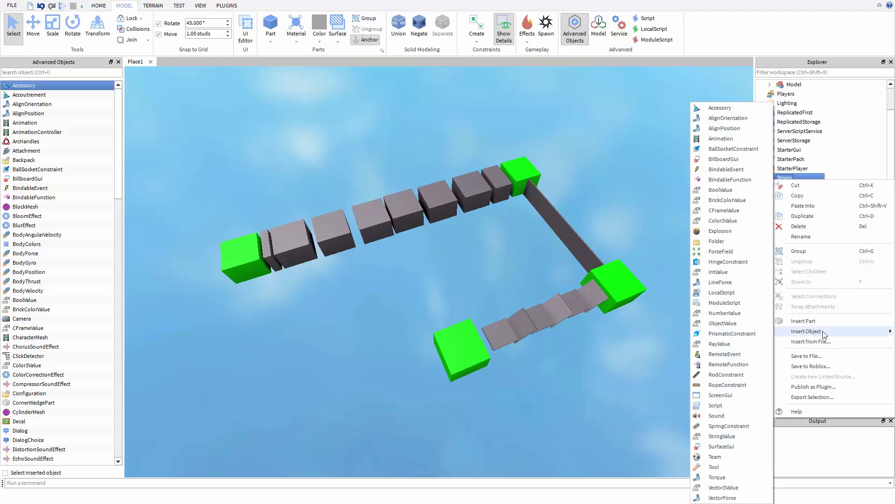
{"action": "left_click", "coordinate": [714, 456]}
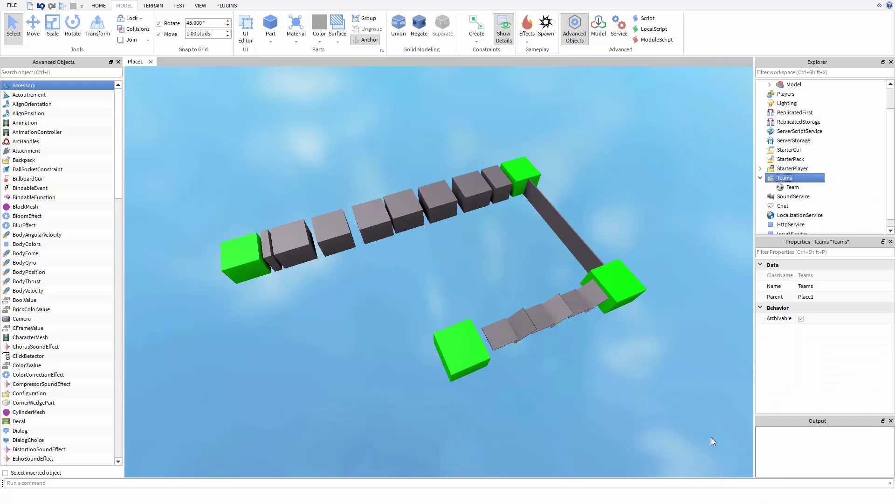
Rename the new Team object to "Checkpoint 1".
{"action": "left_click", "coordinate": [791, 187]}
{"action": "right_click", "coordinate": [775, 186]}
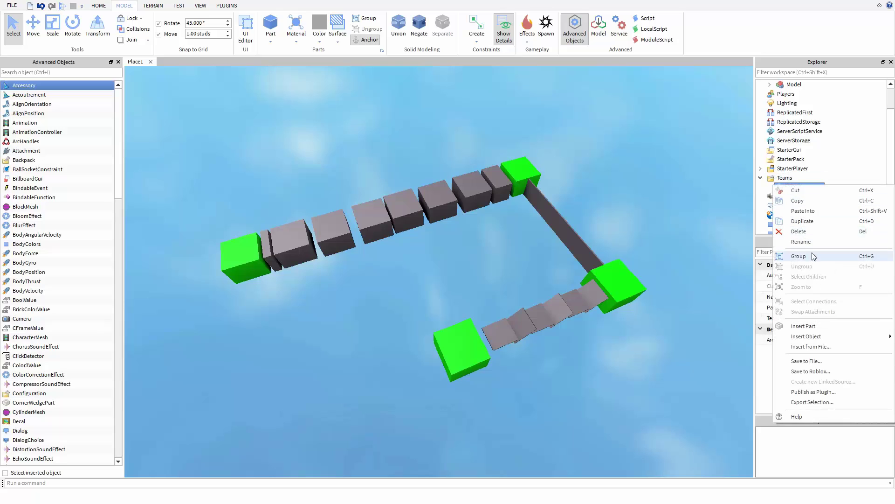
{"action": "left_click", "coordinate": [811, 243]}
{"action": "key", "text": "BackSpace"}
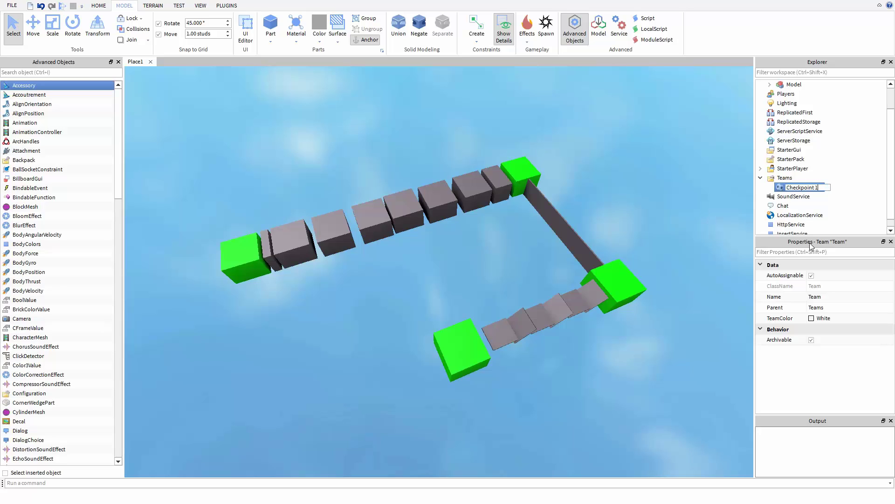
{"action": "key", "text": "Return"}
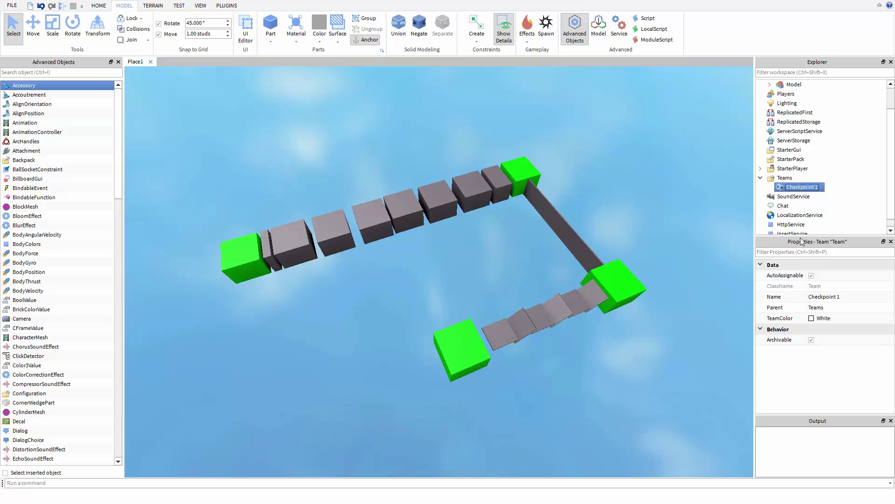
Set the TeamColor of the Checkpoint 1 team to Black.
{"action": "left_click", "coordinate": [851, 176]}
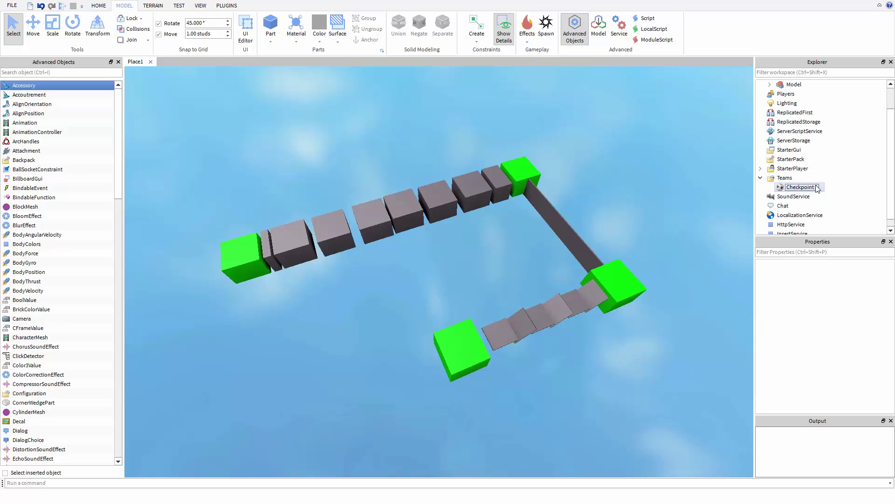
{"action": "left_click", "coordinate": [816, 185]}
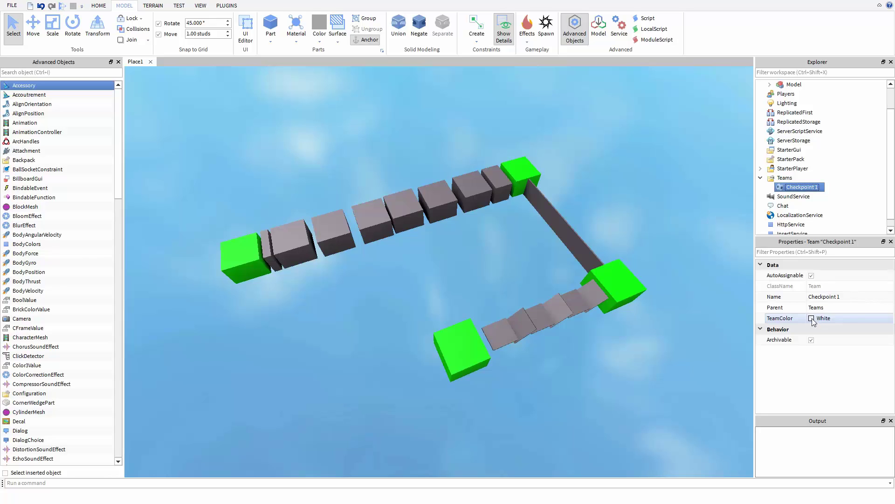
{"action": "left_click", "coordinate": [811, 319]}
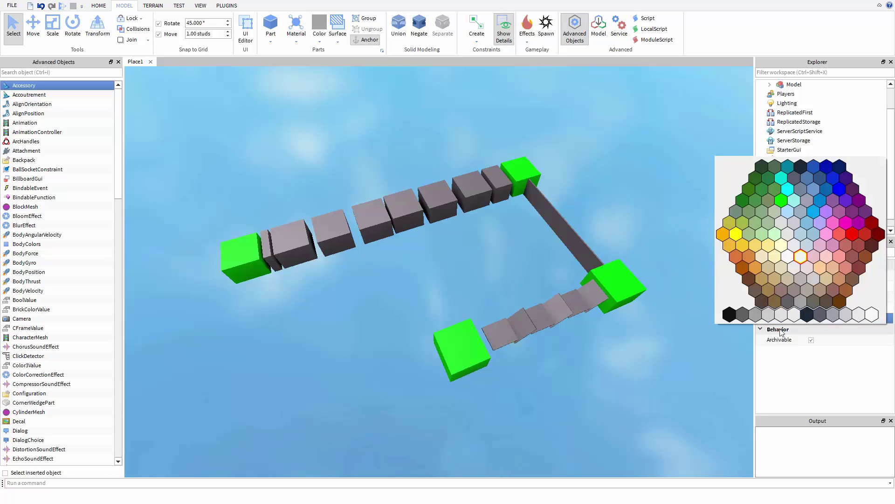
{"action": "left_click", "coordinate": [808, 315]}
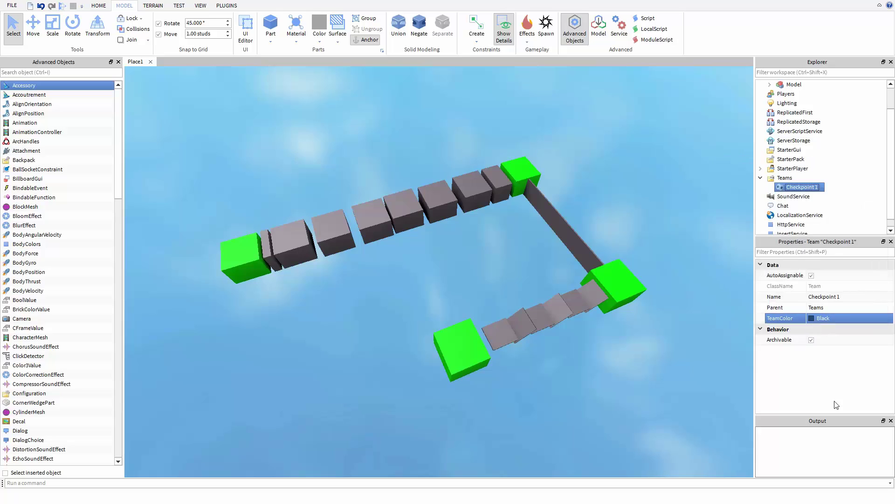
{"action": "left_click", "coordinate": [859, 208]}
{"action": "left_click", "coordinate": [798, 186]}
{"action": "left_click", "coordinate": [853, 190]}
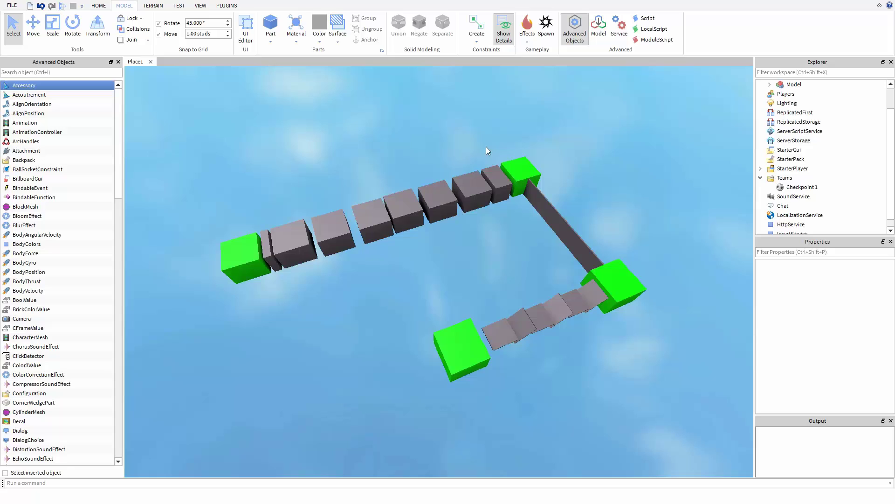
{"action": "left_click", "coordinate": [801, 187]}
{"action": "left_click", "coordinate": [802, 187], "text": "ctrl"}
Insert a SpawnLocation and place it on top of the obby's starting green platform.
{"action": "left_click", "coordinate": [546, 24]}
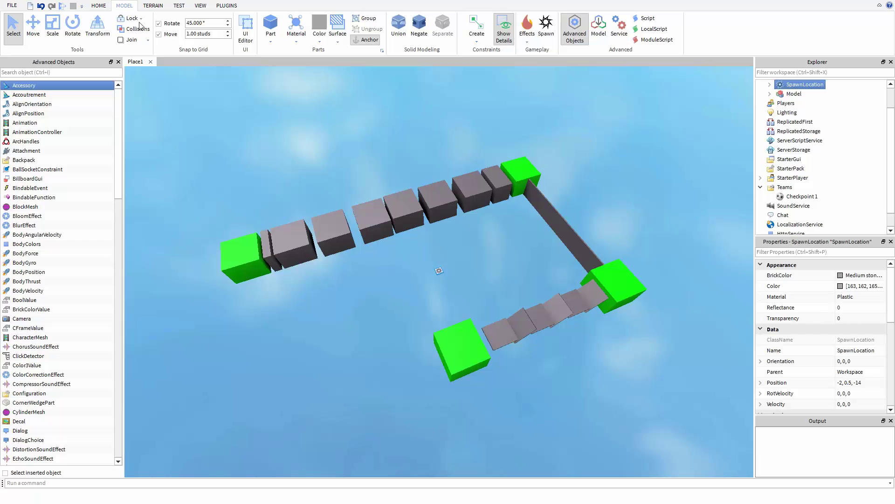
{"action": "left_click_drag", "start_coordinate": [441, 270], "coordinate": [457, 349]}
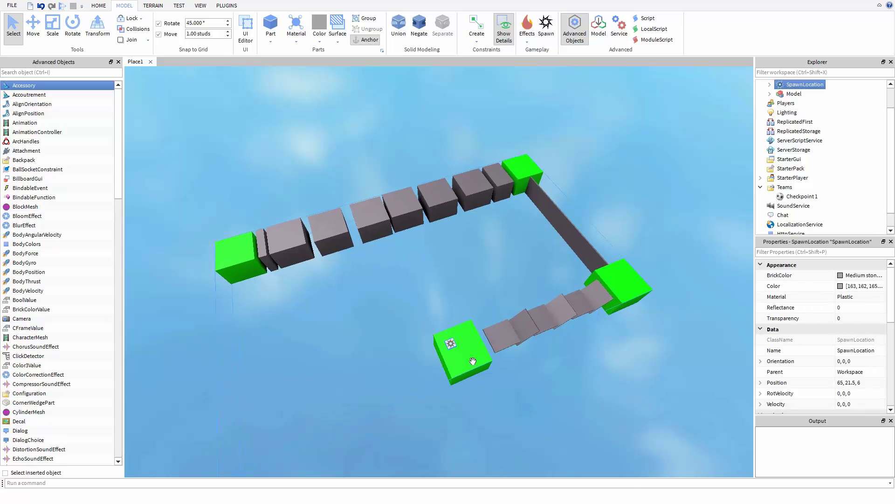
{"action": "key", "text": "f"}
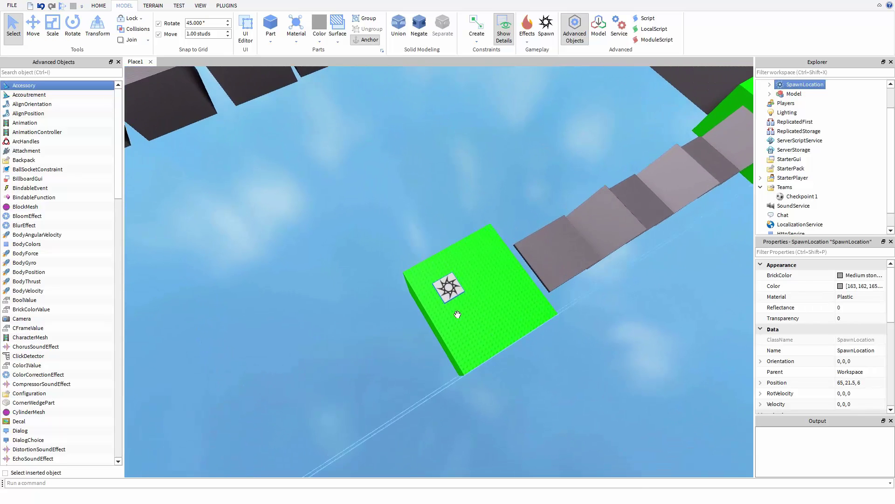
{"action": "left_click_drag", "start_coordinate": [449, 292], "coordinate": [393, 273]}
{"action": "key", "text": "w"}
Scale the SpawnLocation to about 30 by 28 studs so it covers the whole top of the green platform.
{"action": "key", "text": "ctrl+3"}
{"action": "key", "text": "a"}
{"action": "right_click_drag", "start_coordinate": [422, 250], "coordinate": [531, 248]}
{"action": "key", "text": "a"}
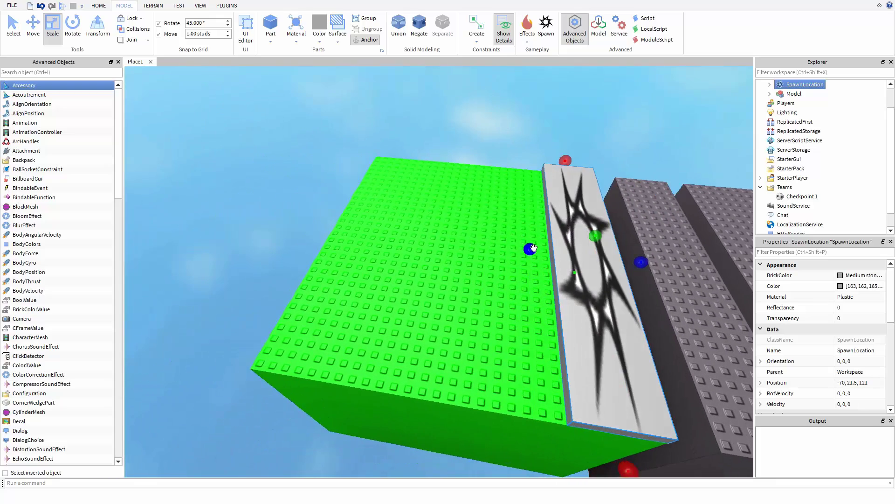
{"action": "left_click_drag", "start_coordinate": [531, 248], "coordinate": [318, 246]}
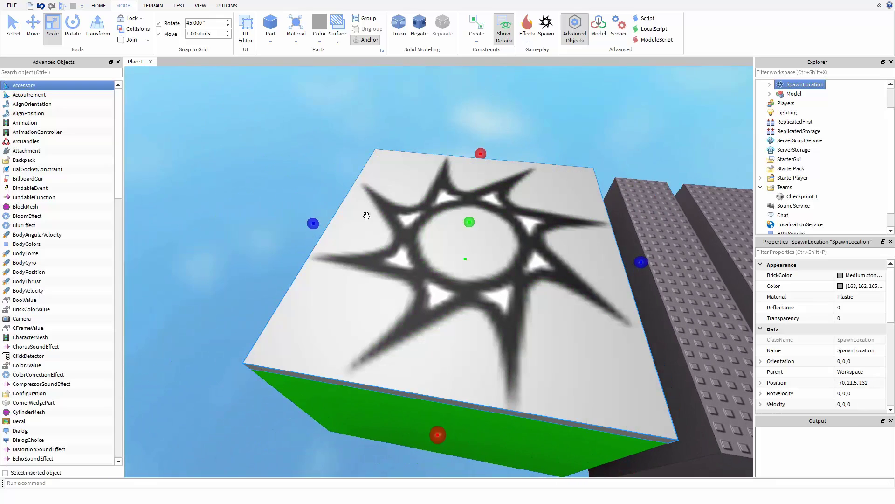
Delete the Decal from the SpawnLocation.
{"action": "left_click", "coordinate": [770, 84]}
{"action": "left_click", "coordinate": [802, 94]}
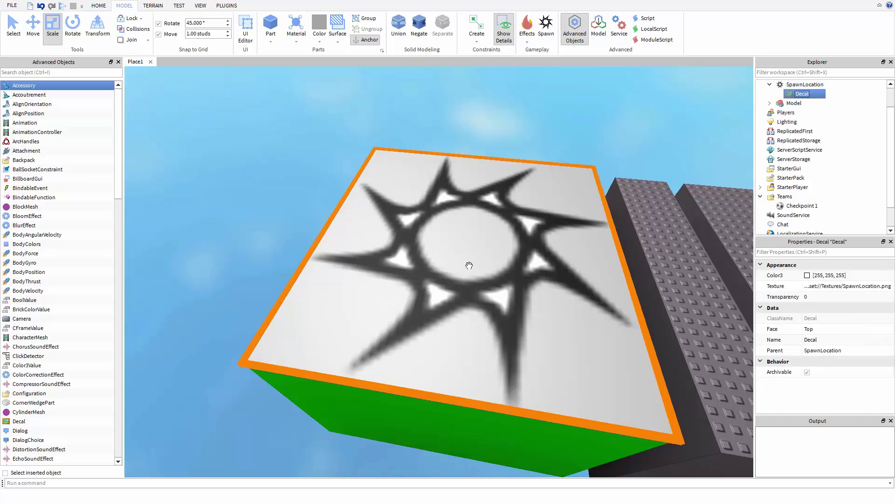
{"action": "key", "text": "Delete"}
Set the move snapping increment to 0.01 studs and flatten the SpawnLocation to about 0.05 studs thick.
{"action": "left_click", "coordinate": [483, 214]}
{"action": "left_click_drag", "start_coordinate": [469, 222], "coordinate": [469, 259]}
{"action": "left_click", "coordinate": [220, 33]}
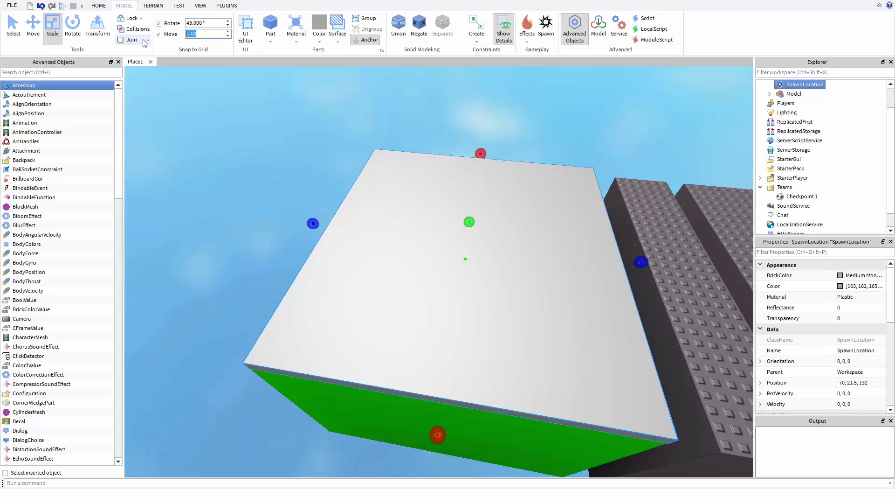
{"action": "type", "text": "0"}
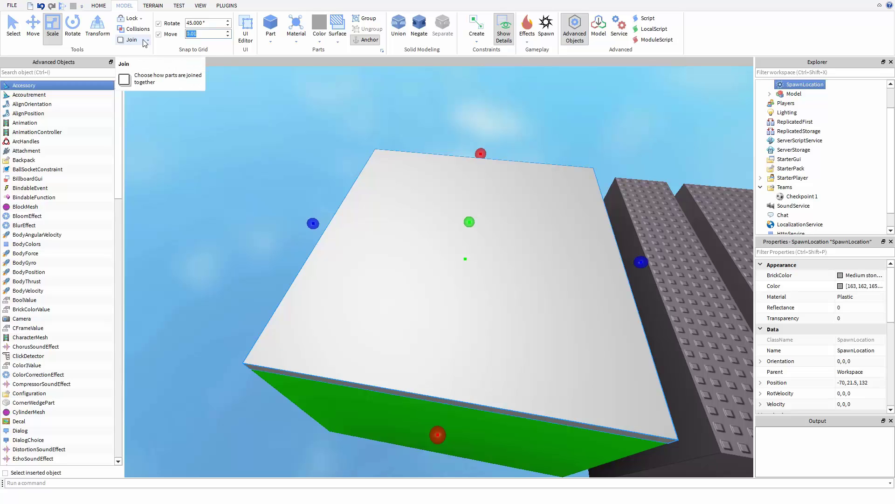
{"action": "left_click", "coordinate": [199, 33]}
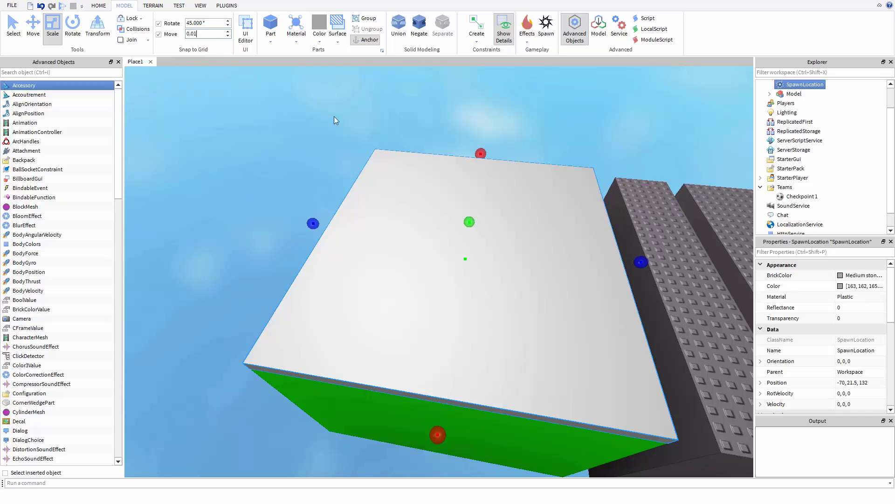
{"action": "left_click_drag", "start_coordinate": [469, 222], "coordinate": [468, 229]}
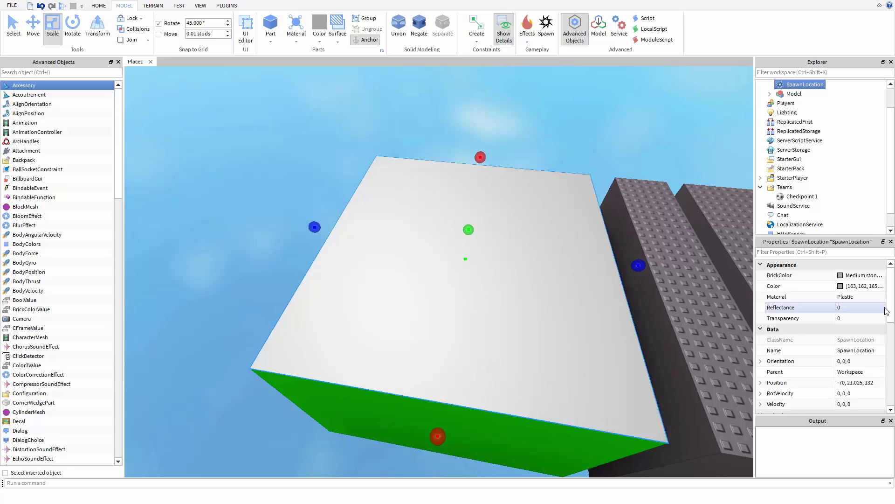
Set the SpawnLocation's Transparency to 1.
{"action": "left_click", "coordinate": [860, 318]}
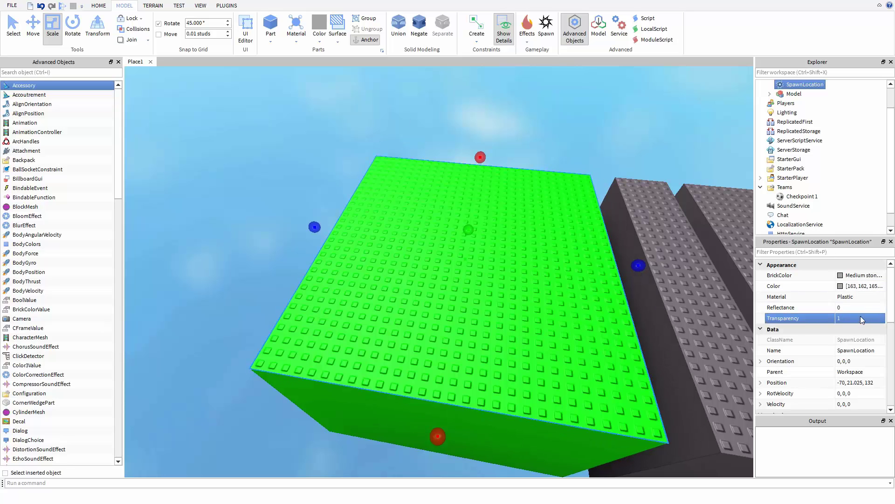
{"action": "scroll", "coordinate": [832, 363], "scroll_direction": "down", "scroll_amount": 3}
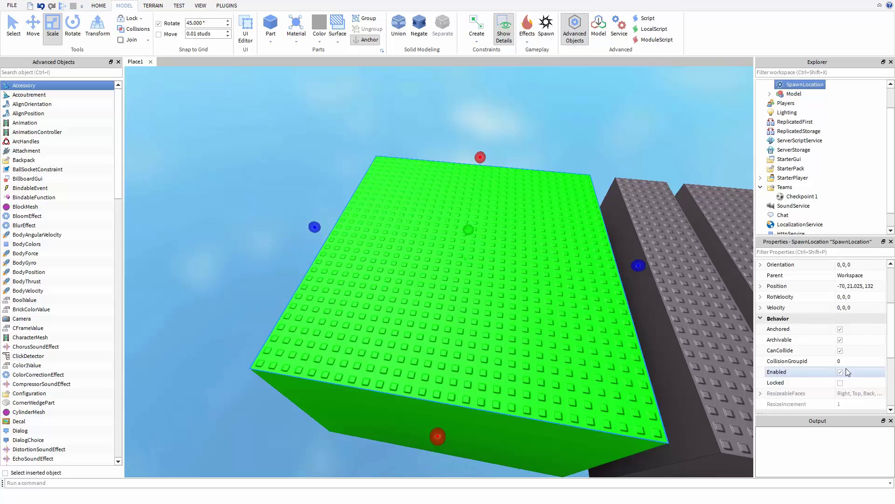
{"action": "scroll", "coordinate": [844, 369], "scroll_direction": "up", "scroll_amount": 3}
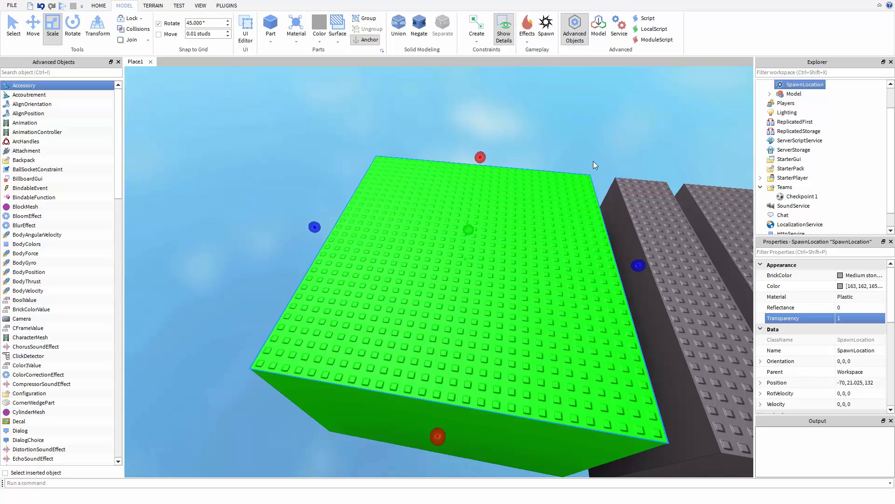
Enable AllowTeamChangeOnTouch and disable Neutral on the SpawnLocation.
{"action": "left_click", "coordinate": [789, 86]}
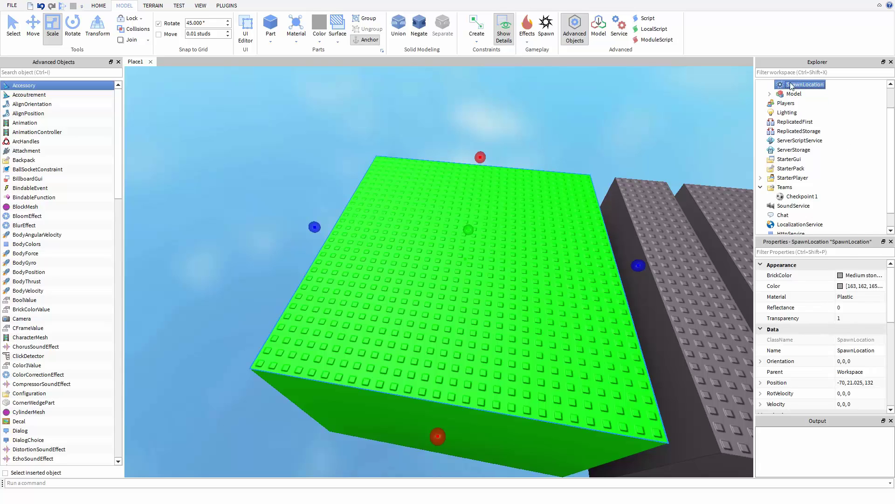
{"action": "scroll", "coordinate": [867, 341], "scroll_direction": "down", "scroll_amount": 4}
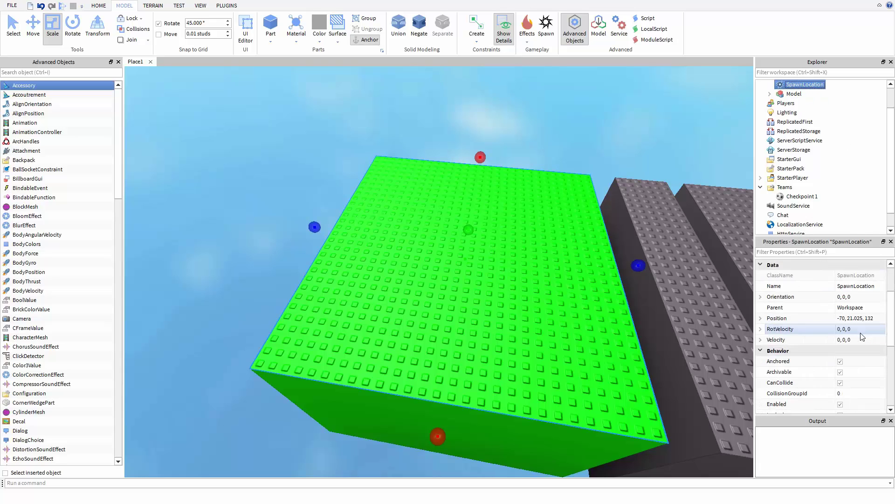
{"action": "scroll", "coordinate": [870, 348], "scroll_direction": "down", "scroll_amount": 3}
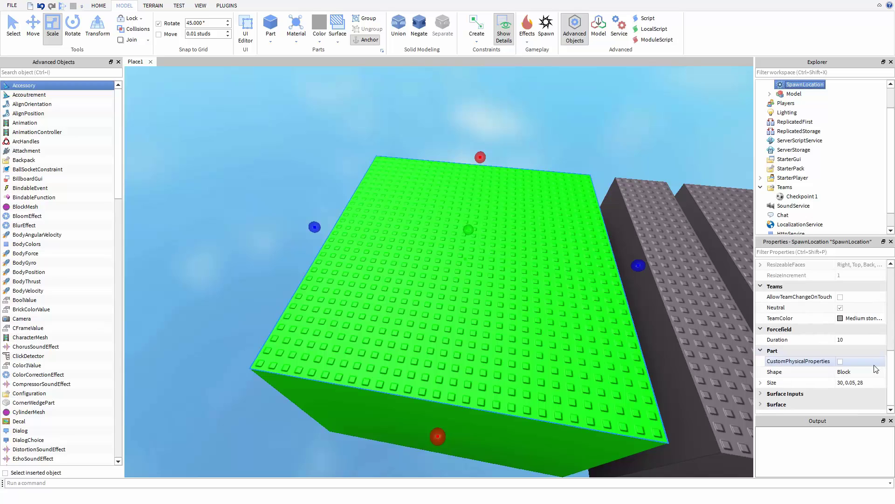
{"action": "left_click", "coordinate": [840, 298]}
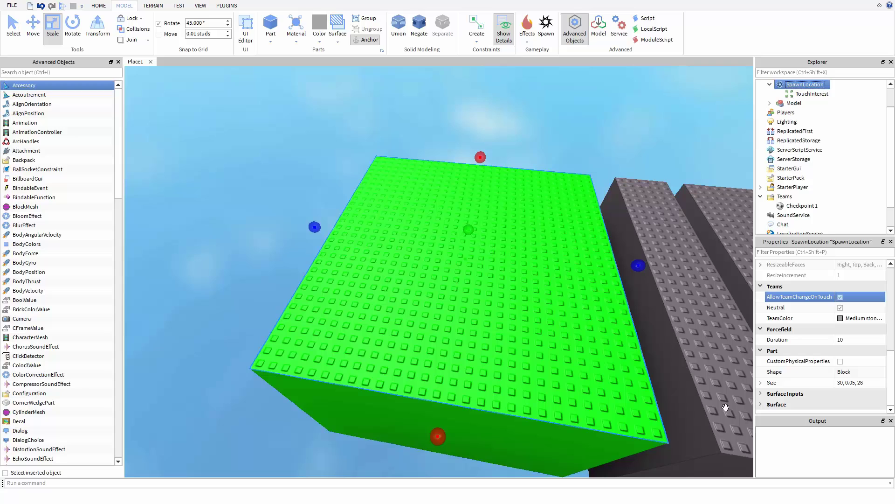
{"action": "left_click", "coordinate": [840, 308]}
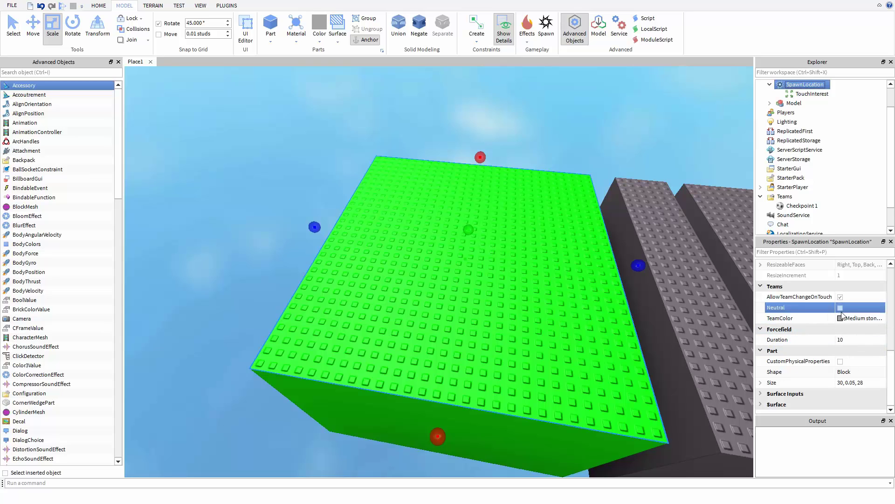
Set the SpawnLocation's TeamColor to Black to match the Checkpoint 1 team.
{"action": "scroll", "coordinate": [847, 225], "scroll_direction": "down", "scroll_amount": 1}
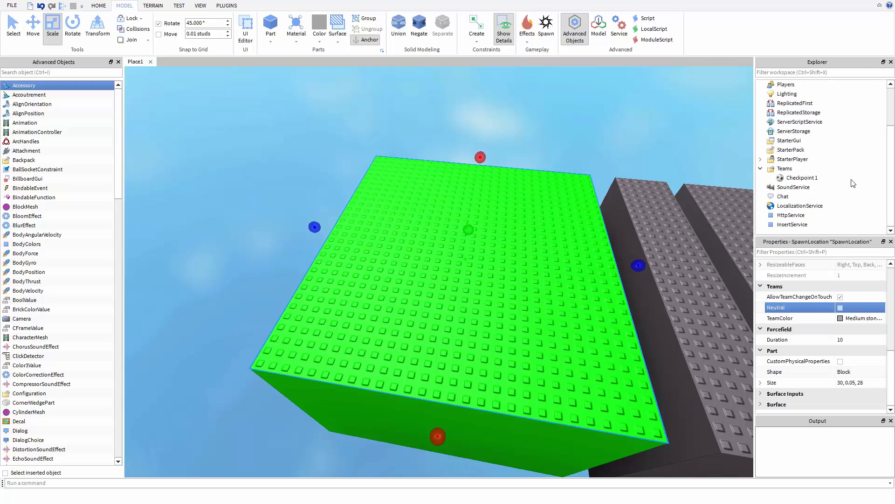
{"action": "left_click", "coordinate": [787, 178]}
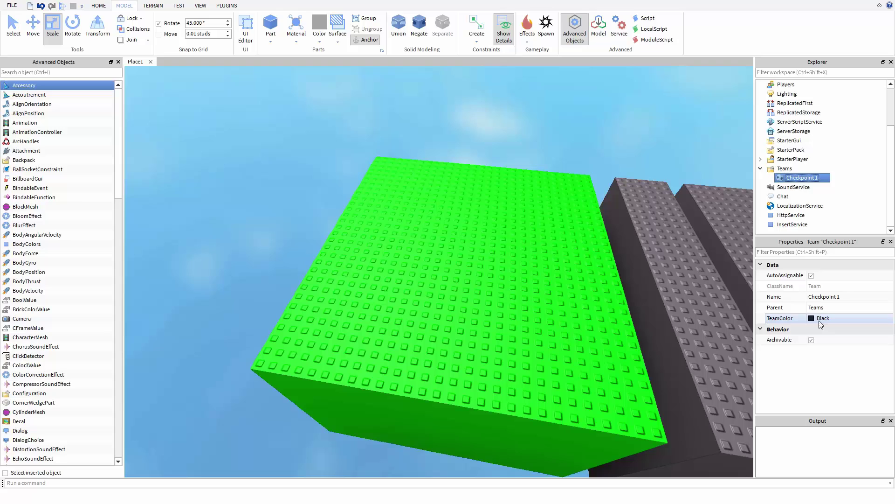
{"action": "left_click", "coordinate": [613, 165]}
{"action": "scroll", "coordinate": [793, 140], "scroll_direction": "up", "scroll_amount": 2}
{"action": "left_click", "coordinate": [799, 112]}
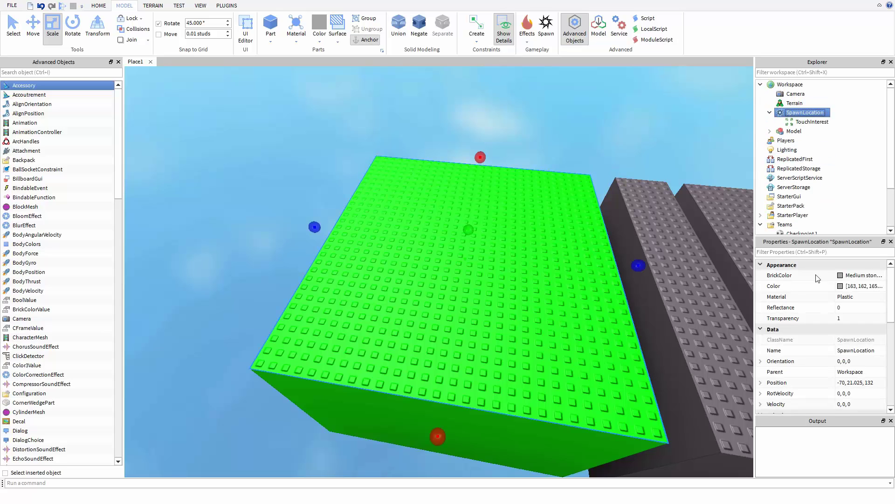
{"action": "scroll", "coordinate": [787, 345], "scroll_direction": "down", "scroll_amount": 3}
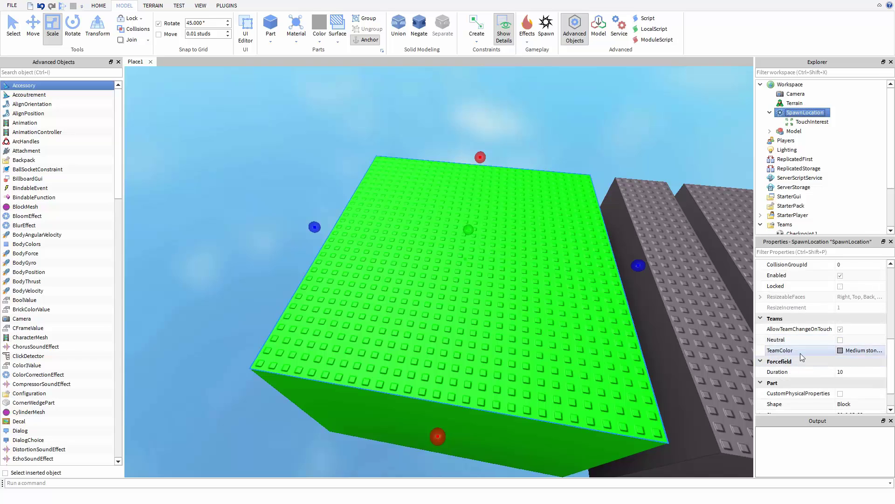
{"action": "left_click", "coordinate": [852, 351]}
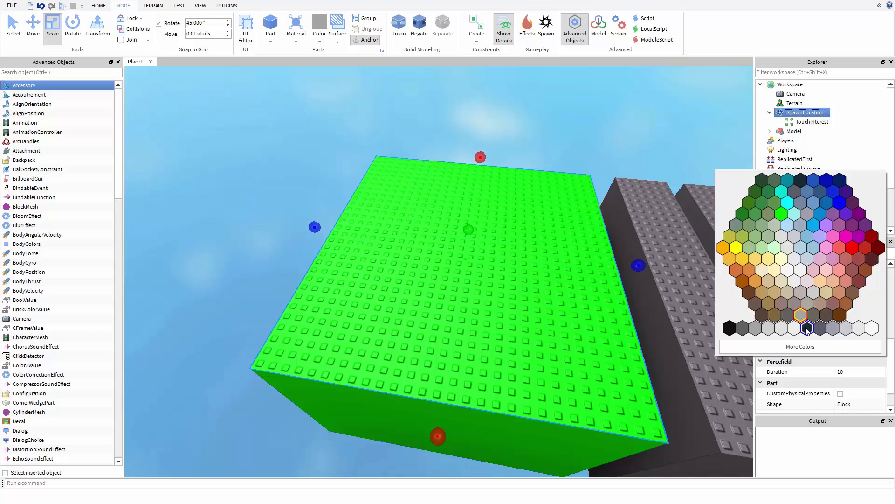
{"action": "left_click", "coordinate": [807, 329]}
{"action": "left_click", "coordinate": [661, 163]}
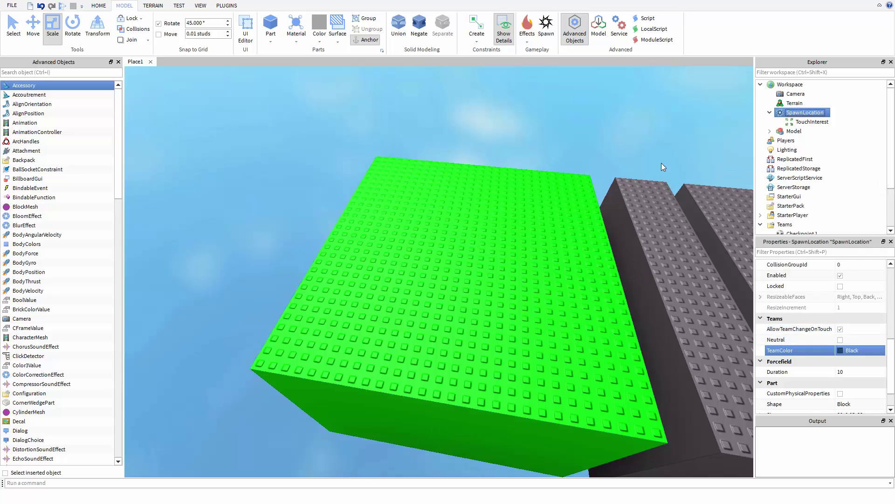
Play-test the place to check which team the player spawns on, and stop the test.
{"action": "left_click", "coordinate": [61, 5]}
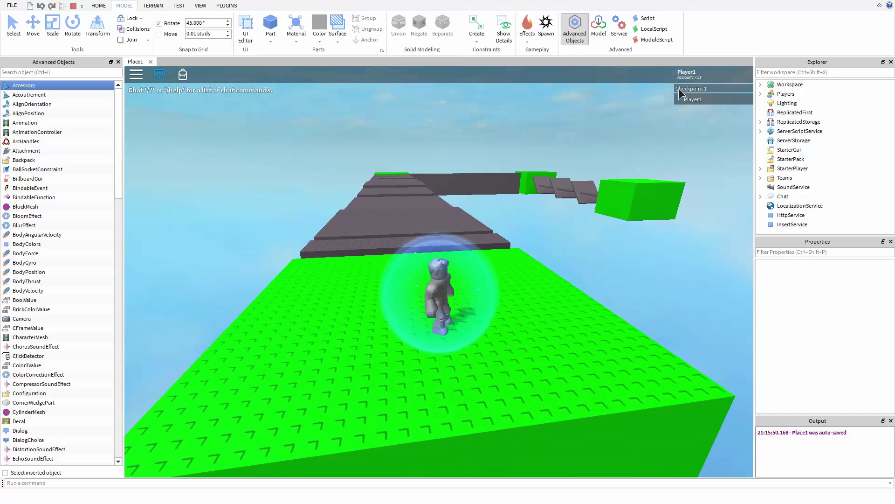
{"action": "key", "text": "shift+F5"}
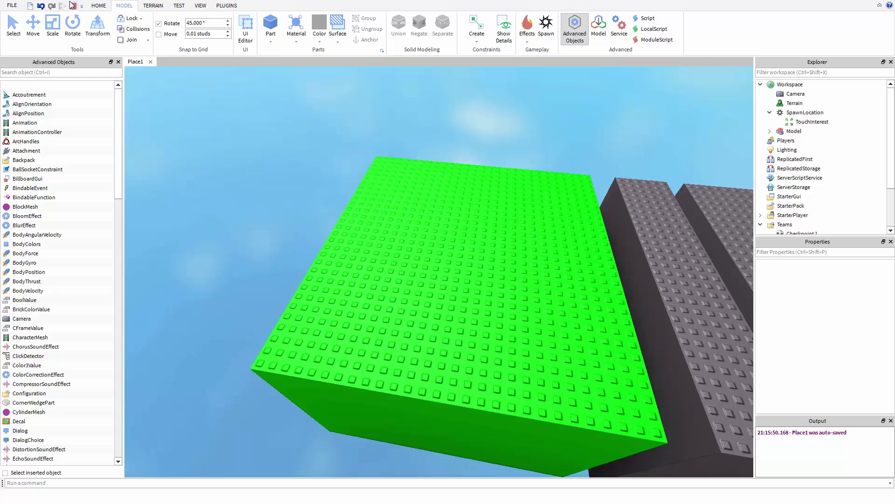
Duplicate the Checkpoint 1 team inside the Teams service.
{"action": "scroll", "coordinate": [825, 146], "scroll_direction": "down", "scroll_amount": 2}
{"action": "left_click", "coordinate": [802, 177]}
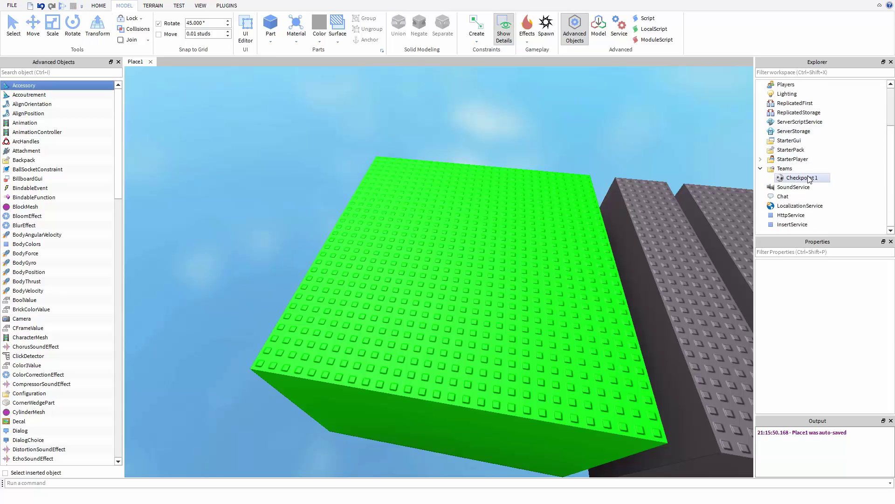
{"action": "right_click", "coordinate": [803, 177]}
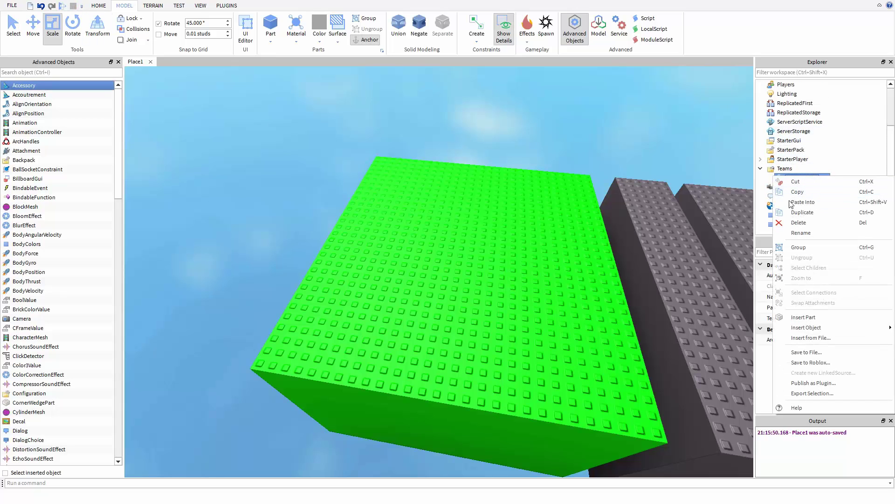
{"action": "left_click", "coordinate": [801, 215]}
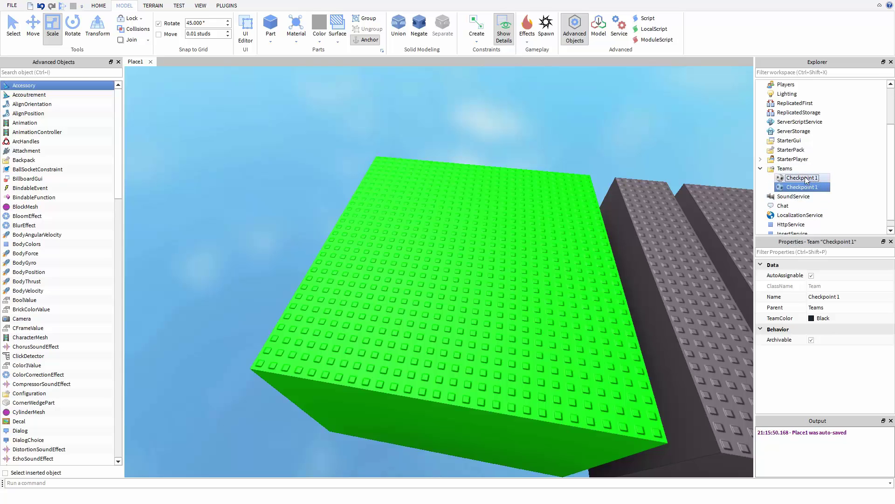
Rename the duplicated team Checkpoint 2 and set its TeamColor to Olive.
{"action": "right_click", "coordinate": [823, 189]}
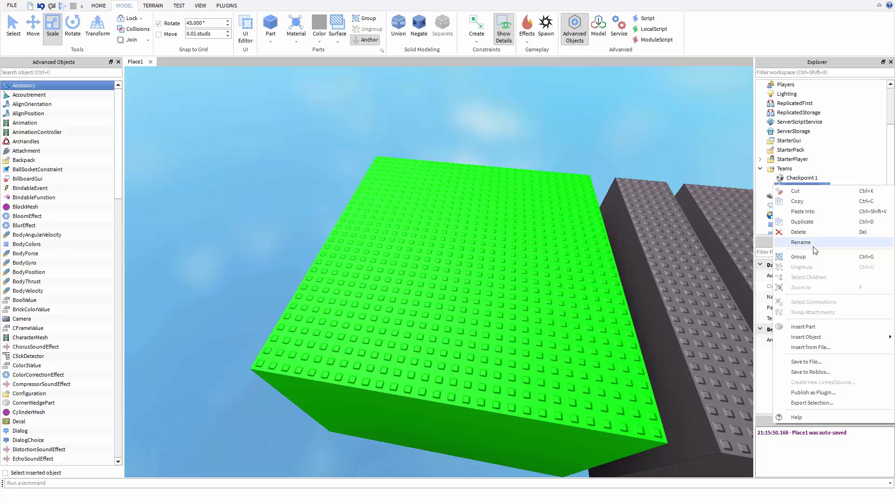
{"action": "left_click", "coordinate": [812, 245]}
{"action": "type", "text": "2"}
{"action": "key", "text": "Return"}
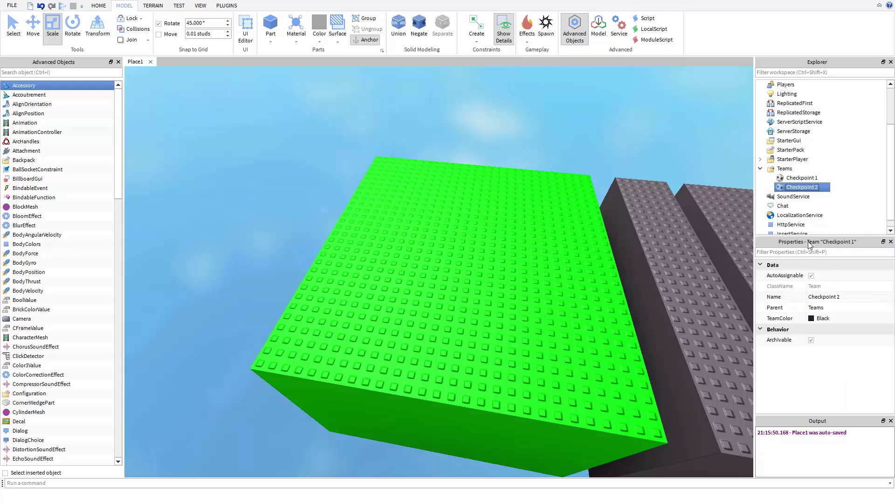
{"action": "left_click", "coordinate": [814, 320]}
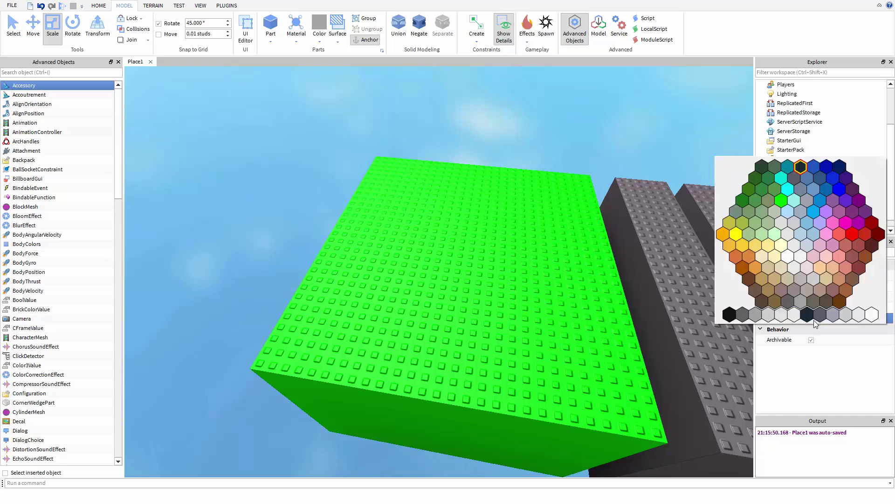
{"action": "left_click", "coordinate": [729, 224]}
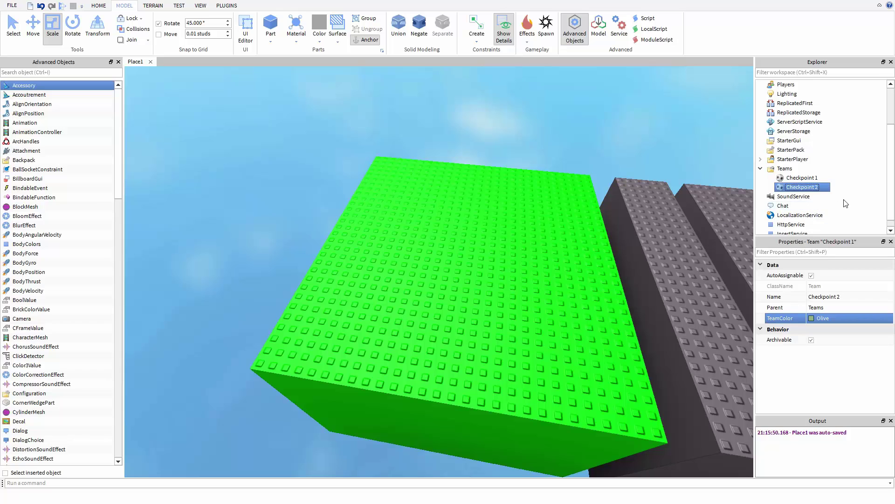
Duplicate the SpawnLocation and move the copy along its Z axis to about -131, onto the second green platform.
{"action": "left_click", "coordinate": [625, 161]}
{"action": "left_click", "coordinate": [574, 222]}
{"action": "left_click", "coordinate": [846, 87]}
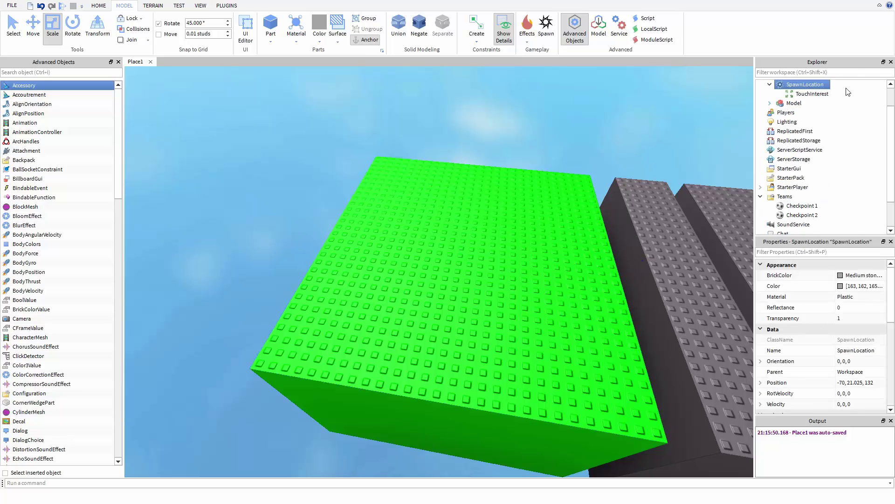
{"action": "left_click", "coordinate": [806, 84]}
{"action": "left_click", "coordinate": [33, 25]}
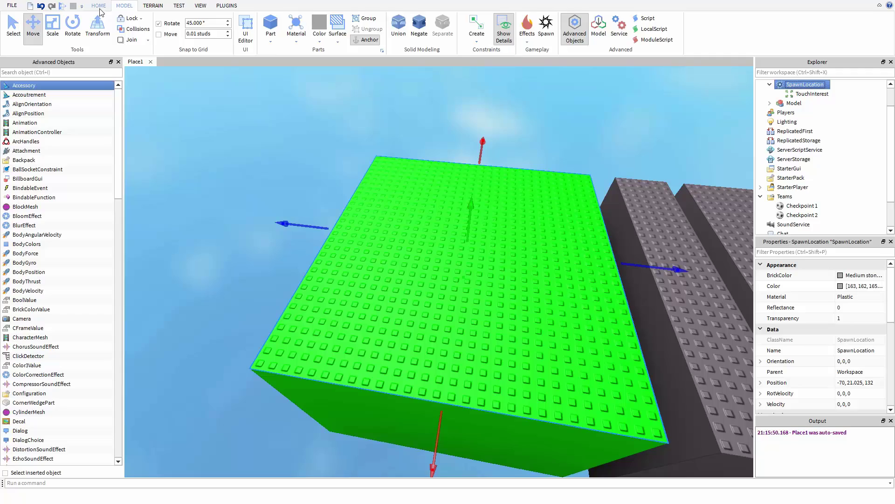
{"action": "left_click", "coordinate": [98, 6]}
{"action": "left_click", "coordinate": [46, 40]}
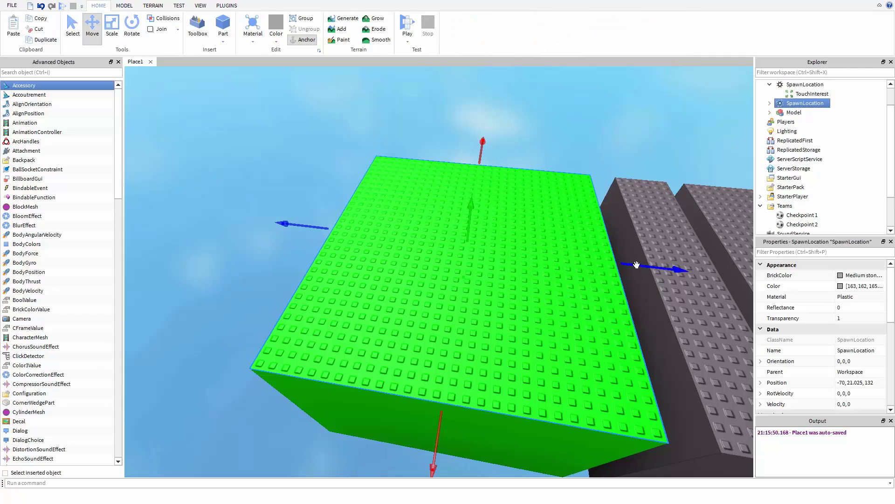
{"action": "left_click_drag", "start_coordinate": [636, 265], "coordinate": [516, 262]}
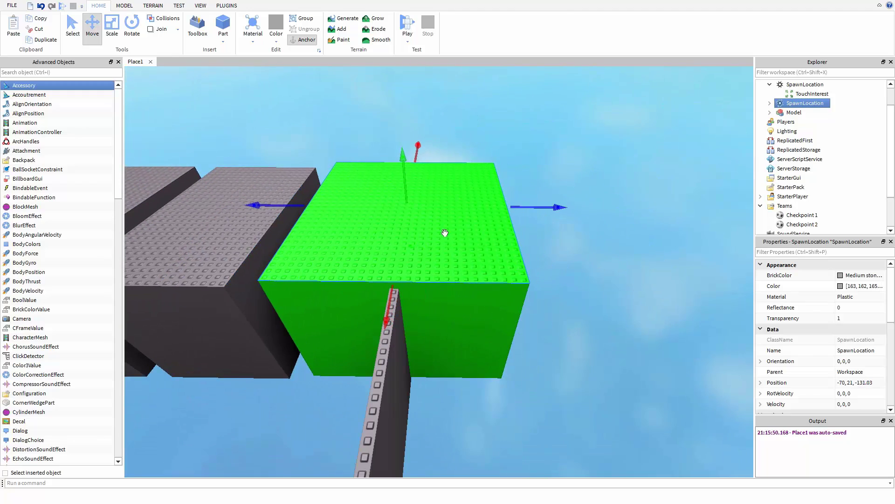
Set the TeamColor of the second platform's SpawnLocation to Olive to match the Checkpoint 2 team.
{"action": "key", "text": "a"}
{"action": "key", "text": "d"}
{"action": "key", "text": "d"}
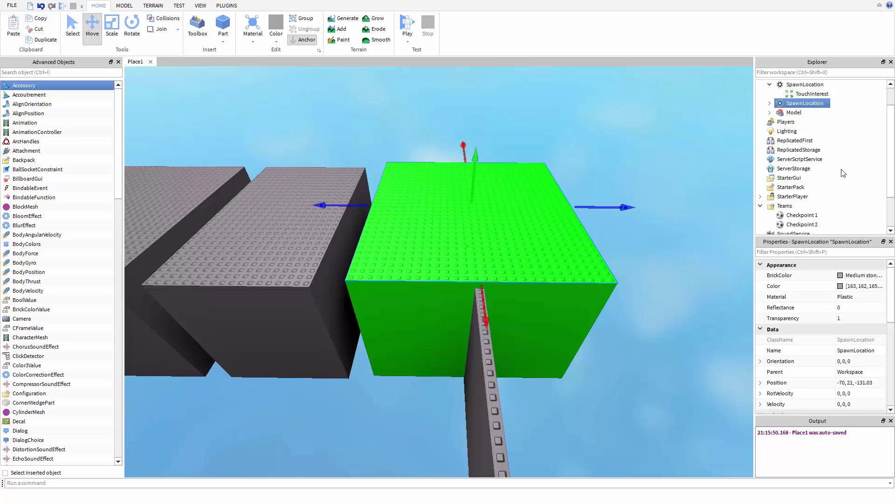
{"action": "scroll", "coordinate": [859, 301], "scroll_direction": "down", "scroll_amount": 6}
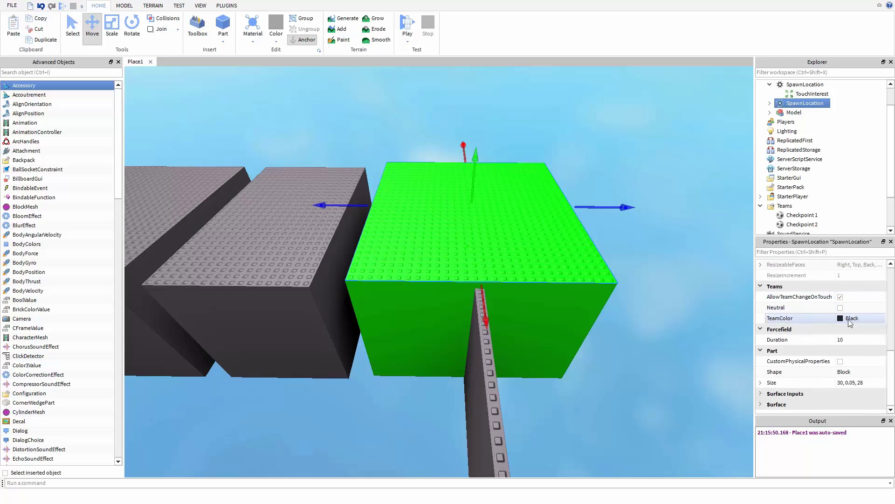
{"action": "left_click", "coordinate": [842, 320]}
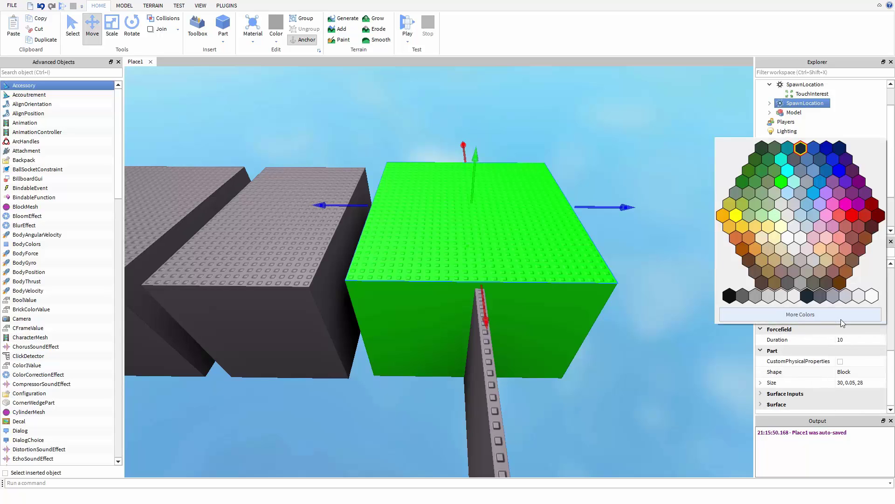
{"action": "left_click", "coordinate": [728, 204]}
Create a Checkpoint 3 team from a copy of Checkpoint 2, with its TeamColor set to Really red.
{"action": "right_click_drag", "start_coordinate": [632, 183], "coordinate": [702, 181]}
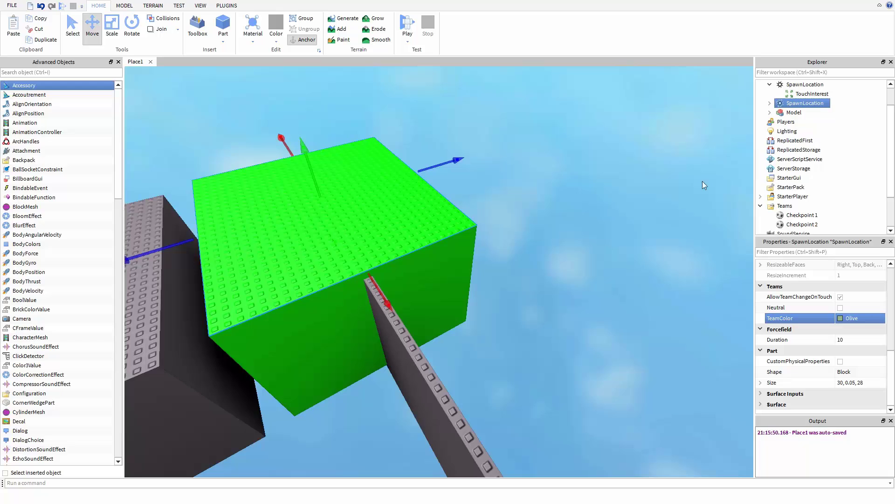
{"action": "scroll", "coordinate": [847, 165], "scroll_direction": "down", "scroll_amount": 2}
{"action": "left_click", "coordinate": [802, 178]}
{"action": "key", "text": "ctrl+d"}
{"action": "right_click", "coordinate": [788, 187]}
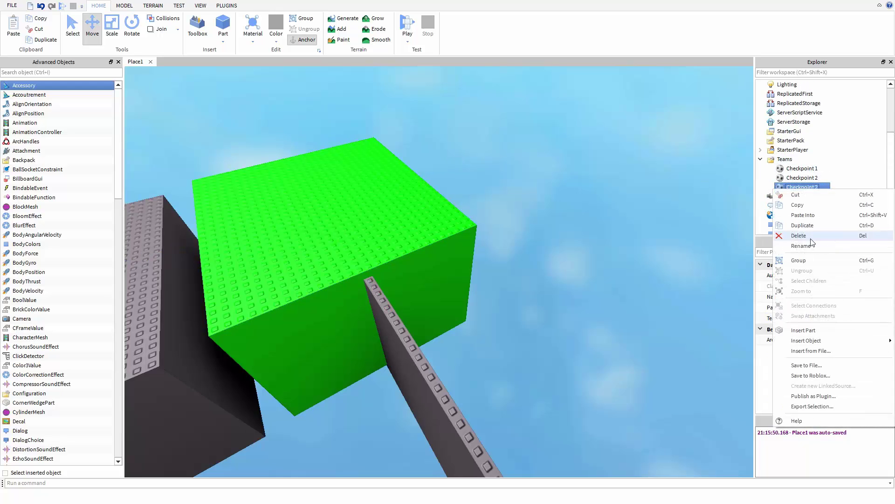
{"action": "left_click", "coordinate": [805, 244]}
{"action": "key", "text": "BackSpace"}
{"action": "type", "text": "3"}
{"action": "key", "text": "Return"}
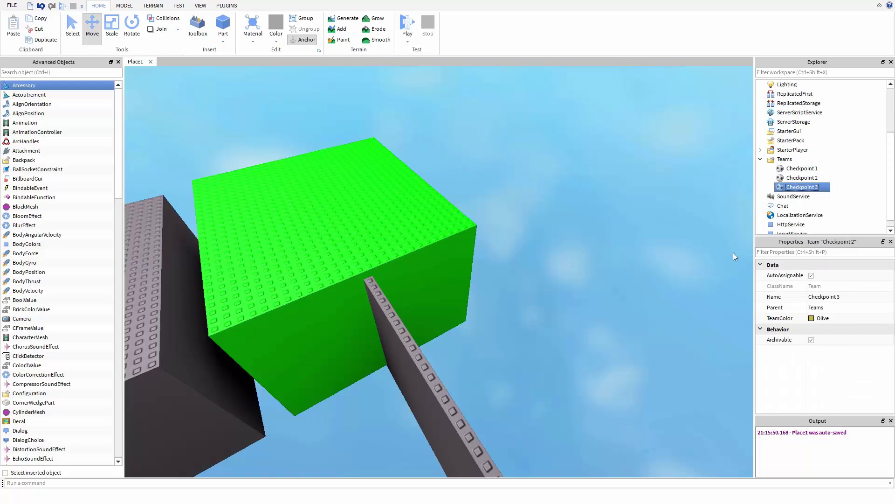
{"action": "left_click", "coordinate": [820, 318]}
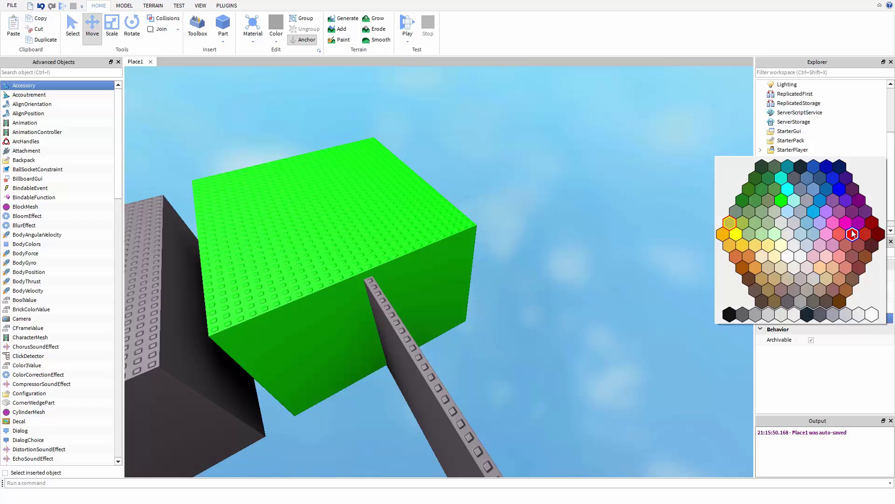
{"action": "left_click", "coordinate": [852, 234]}
Duplicate the second platform's SpawnLocation and move the copy along X to about 70, onto the third green platform.
{"action": "left_click", "coordinate": [410, 206]}
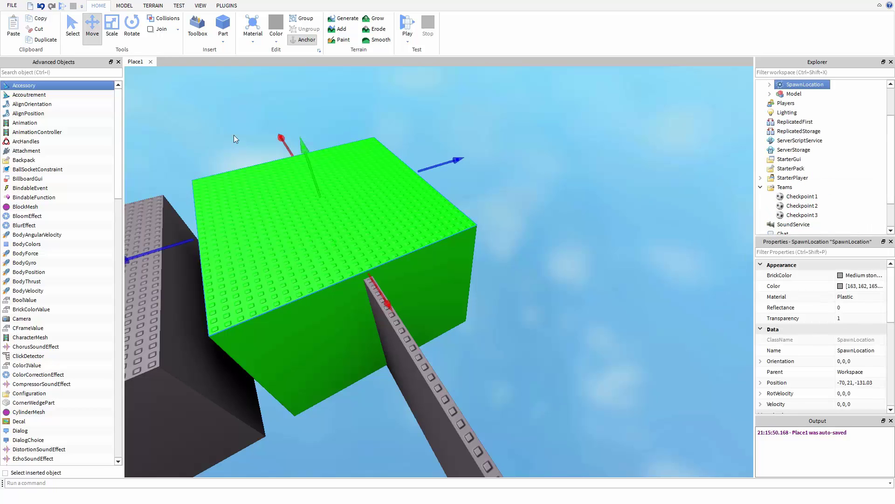
{"action": "left_click", "coordinate": [45, 40]}
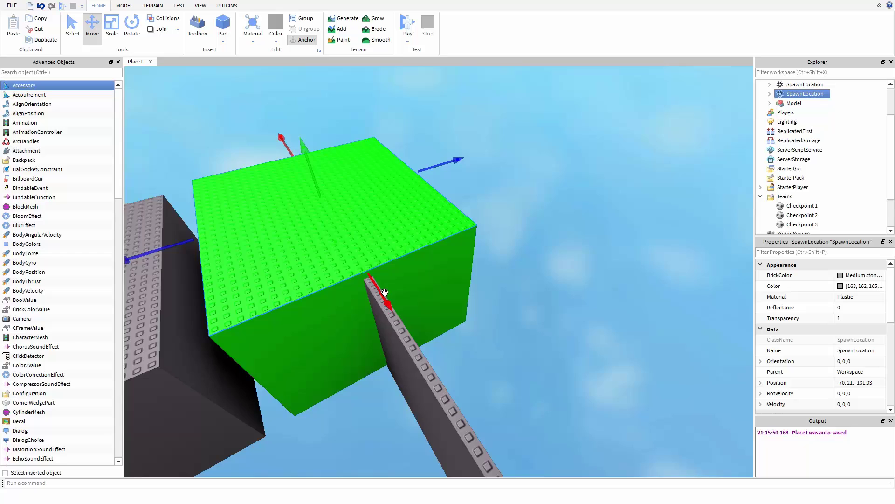
{"action": "left_click_drag", "start_coordinate": [385, 293], "coordinate": [631, 310]}
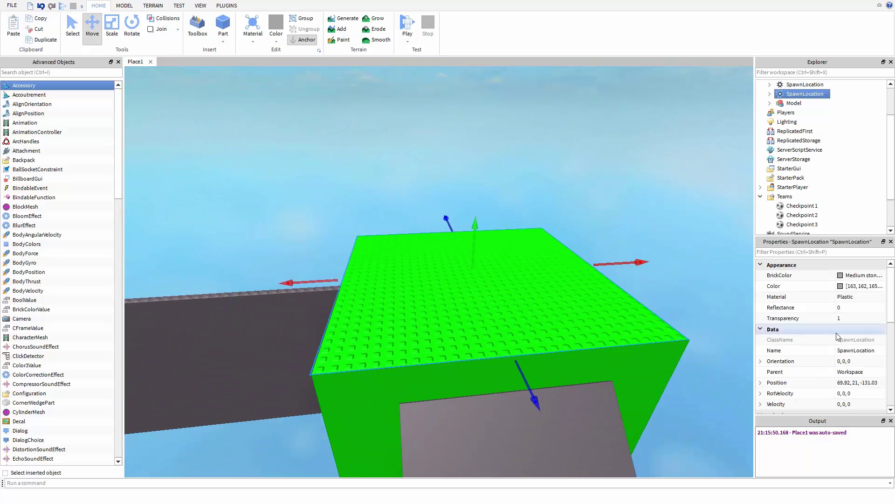
Set the TeamColor of the third platform's SpawnLocation to Really red to match the Checkpoint 3 team.
{"action": "scroll", "coordinate": [838, 336], "scroll_direction": "down", "scroll_amount": 4}
{"action": "left_click", "coordinate": [842, 383]}
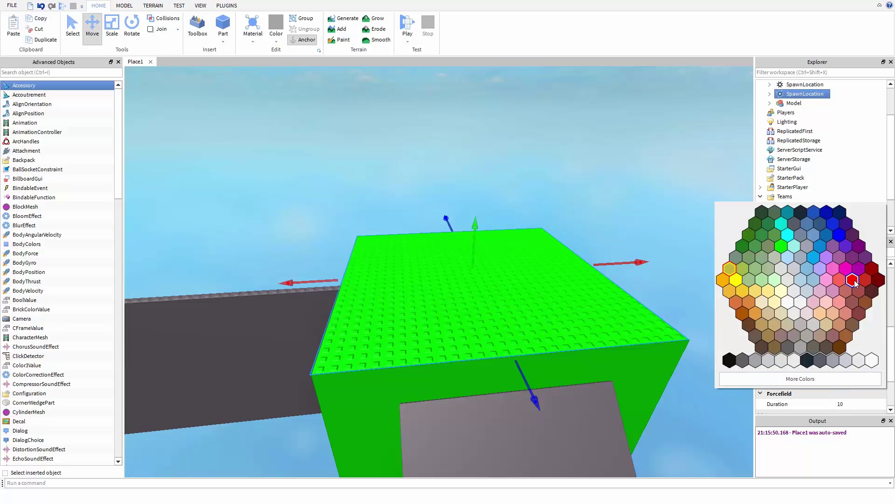
{"action": "left_click", "coordinate": [853, 281]}
Duplicate the Checkpoint 3 team inside the Teams service.
{"action": "right_click_drag", "start_coordinate": [516, 189], "coordinate": [516, 189]}
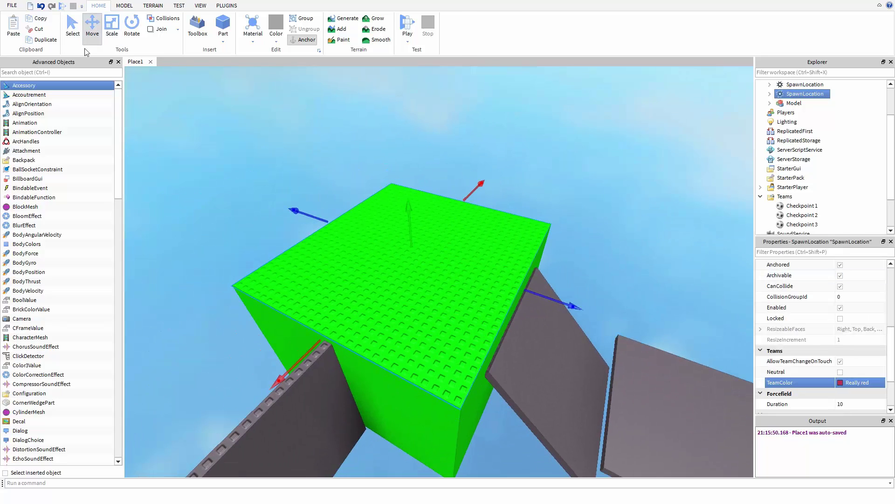
{"action": "scroll", "coordinate": [816, 163], "scroll_direction": "down", "scroll_amount": 2}
{"action": "left_click", "coordinate": [793, 178]}
{"action": "right_click", "coordinate": [775, 176]}
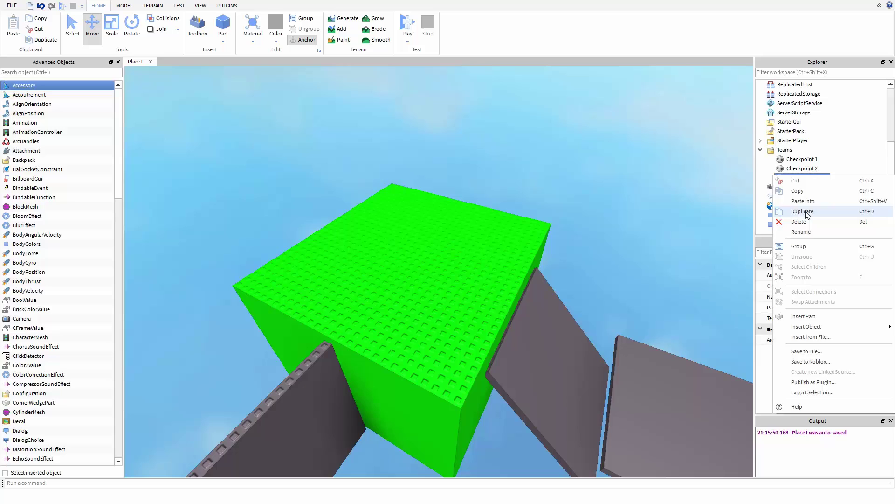
{"action": "left_click", "coordinate": [806, 214]}
Rename the duplicated team Checkpoint 4 and set its TeamColor to Lime green.
{"action": "right_click", "coordinate": [793, 187]}
{"action": "left_click", "coordinate": [802, 243]}
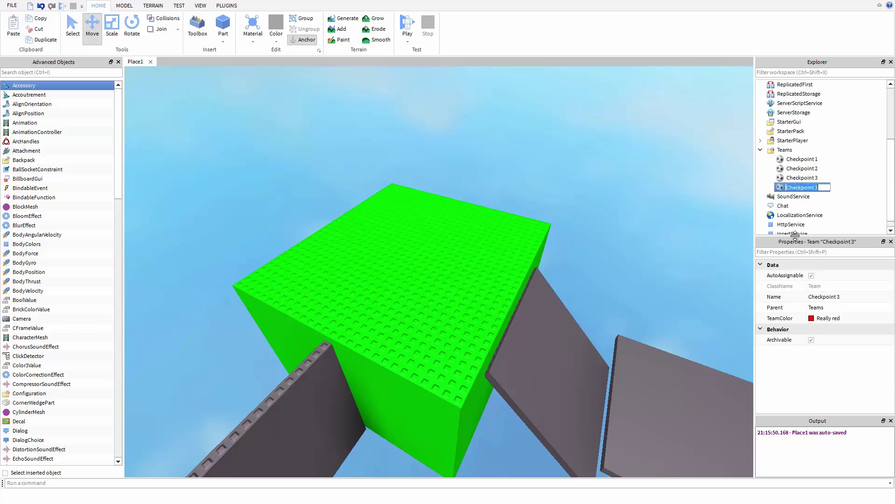
{"action": "key", "text": "Right"}
{"action": "key", "text": "BackSpace"}
{"action": "key", "text": "Return"}
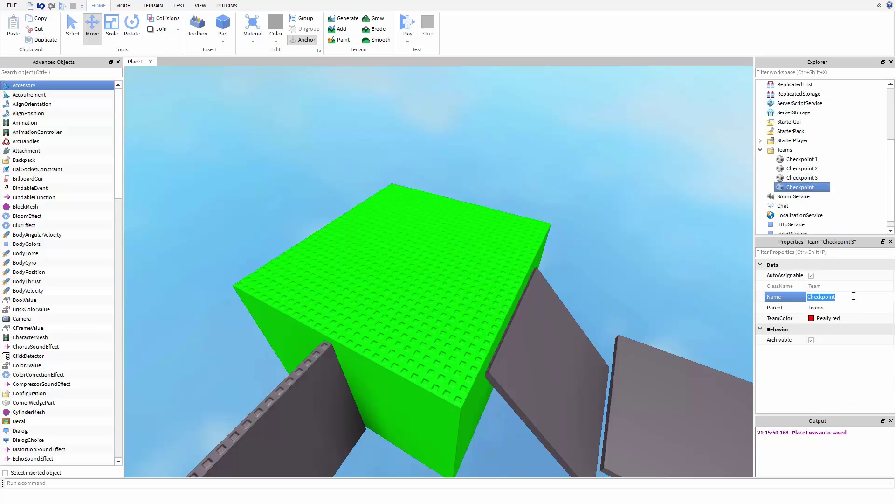
{"action": "left_click", "coordinate": [776, 196]}
{"action": "right_click", "coordinate": [775, 194]}
{"action": "left_click", "coordinate": [821, 251]}
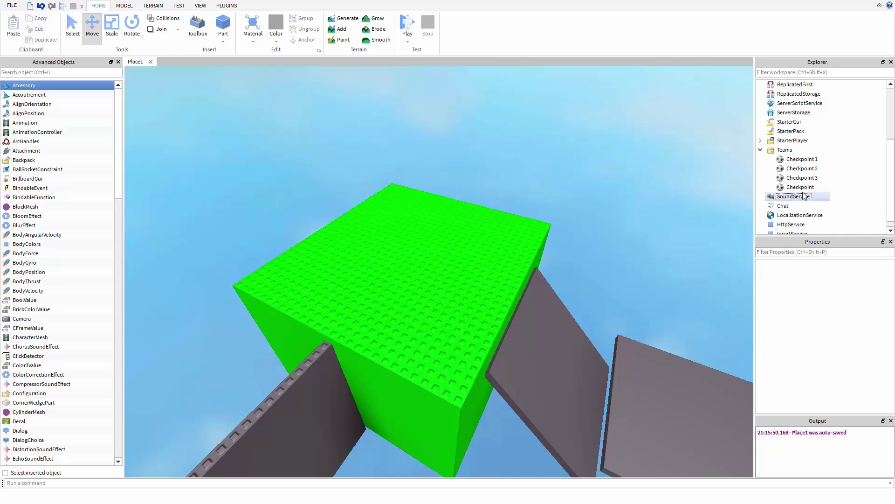
{"action": "right_click", "coordinate": [800, 187]}
{"action": "left_click", "coordinate": [816, 244]}
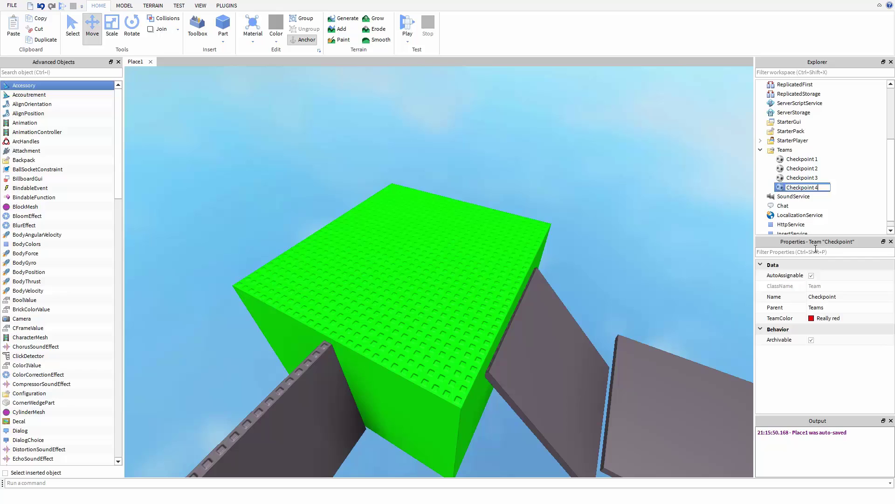
{"action": "type", "text": "4"}
{"action": "key", "text": "Return"}
{"action": "left_click", "coordinate": [829, 318]}
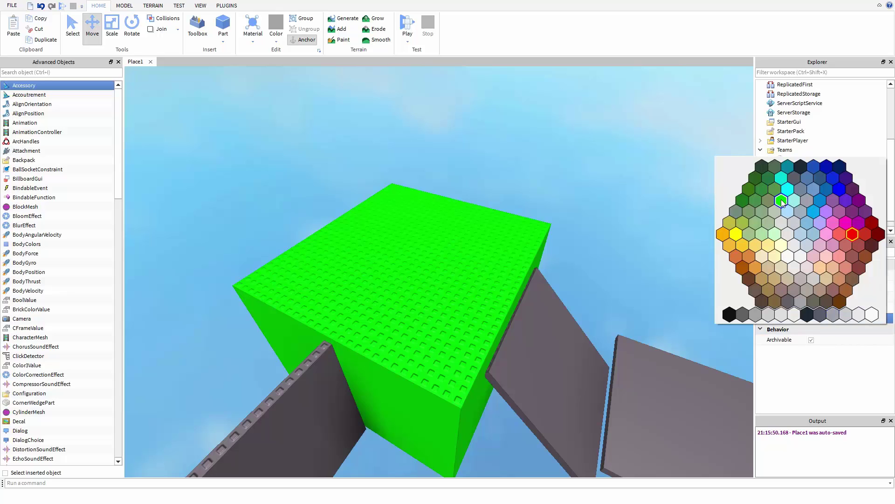
{"action": "left_click", "coordinate": [782, 199]}
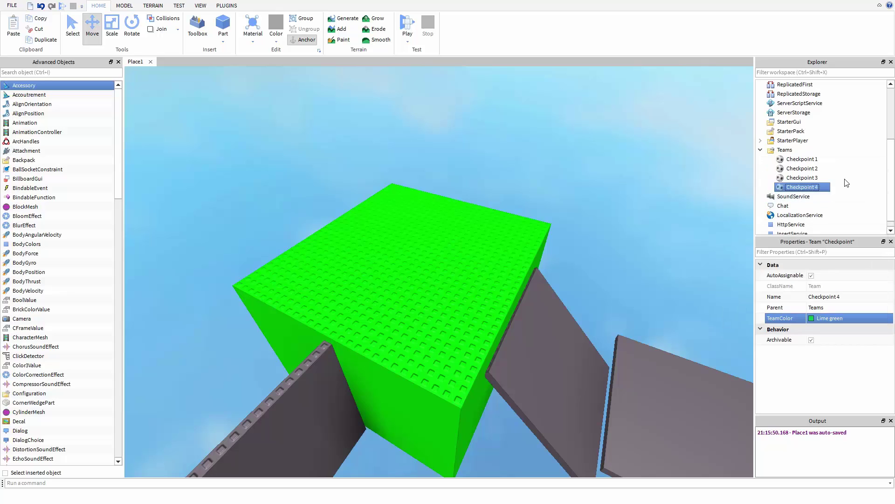
Duplicate the third platform's SpawnLocation and move the copy along its Z axis onto the fourth green platform.
{"action": "scroll", "coordinate": [803, 143], "scroll_direction": "up", "scroll_amount": 4}
{"action": "left_click", "coordinate": [805, 140]}
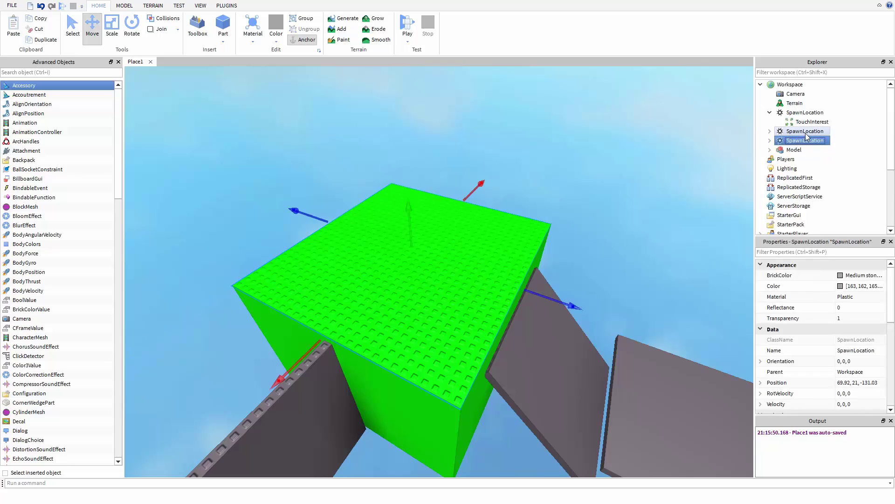
{"action": "key", "text": "ctrl+d"}
{"action": "left_click_drag", "start_coordinate": [566, 301], "coordinate": [594, 285]}
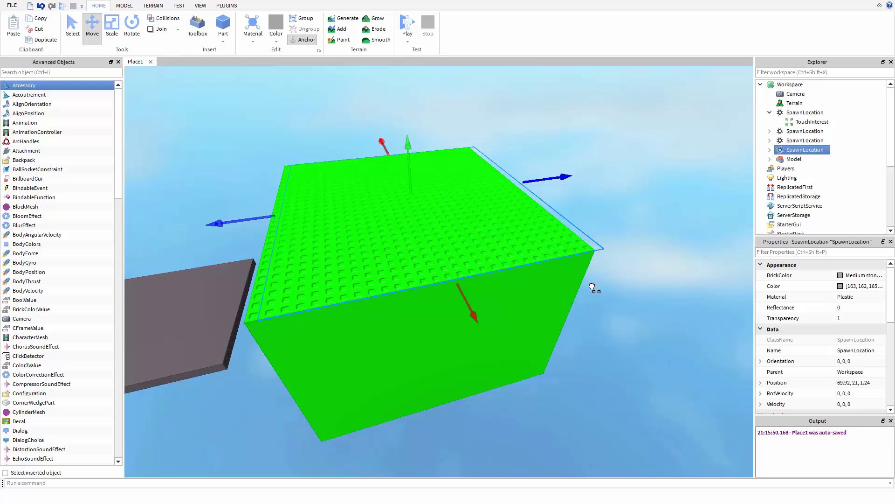
Set the TeamColor of the fourth platform's SpawnLocation to Lime green to match the Checkpoint 4 team.
{"action": "scroll", "coordinate": [821, 317], "scroll_direction": "down", "scroll_amount": 10}
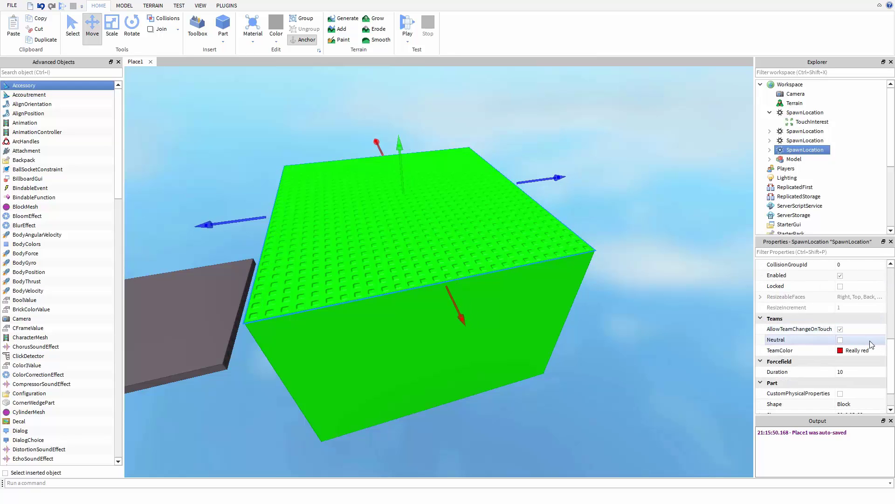
{"action": "left_click", "coordinate": [842, 350]}
{"action": "left_click", "coordinate": [841, 351]}
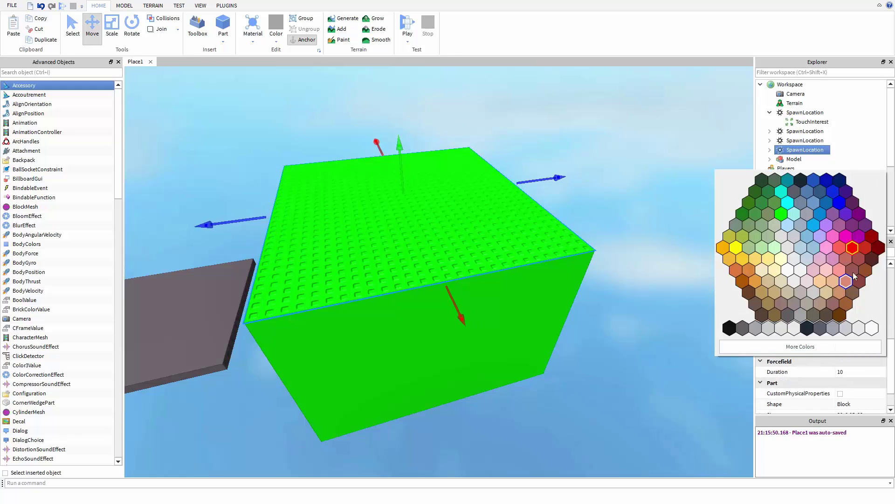
{"action": "left_click", "coordinate": [779, 211]}
{"action": "left_click", "coordinate": [569, 169]}
Play-test the place and run the character forward from the first checkpoint along the obby blocks.
{"action": "left_click", "coordinate": [407, 24]}
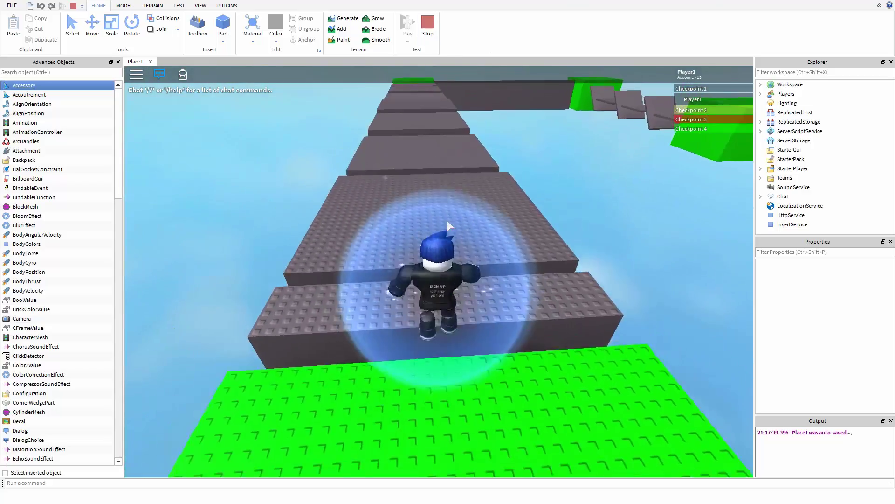
{"action": "key", "text": "w"}
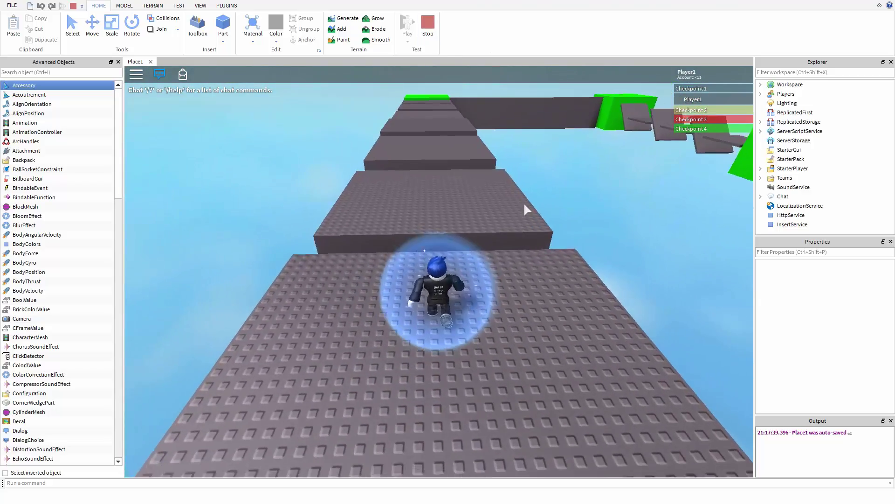
{"action": "key", "text": "space"}
Set the WalkSpeed of the running player character's Humanoid to 200.
{"action": "left_click", "coordinate": [760, 94]}
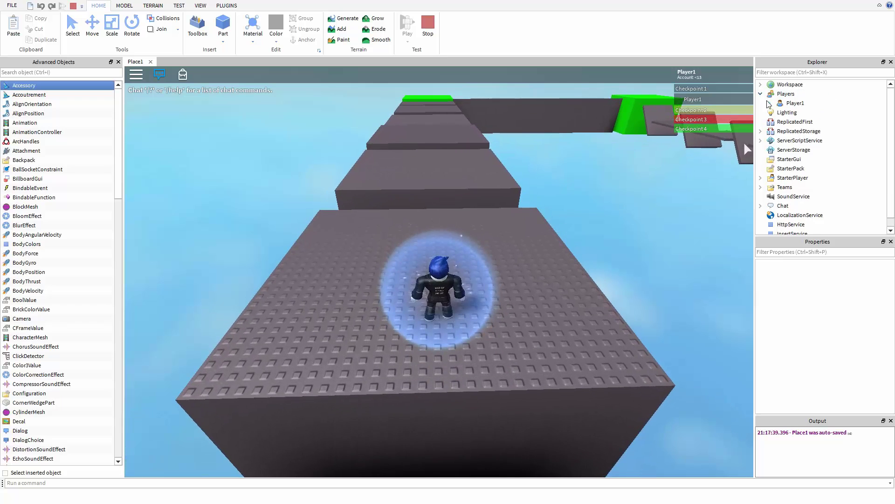
{"action": "left_click", "coordinate": [769, 103]}
{"action": "left_click", "coordinate": [760, 84]}
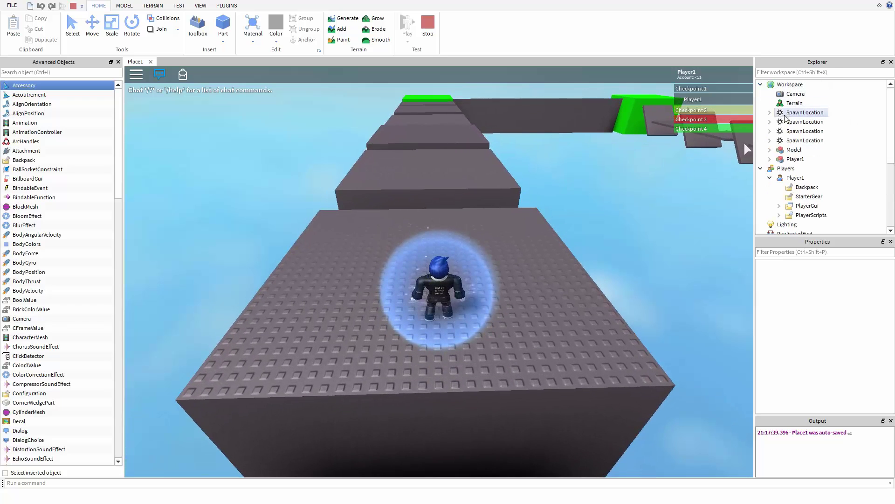
{"action": "left_click", "coordinate": [770, 159]}
{"action": "scroll", "coordinate": [806, 187], "scroll_direction": "down", "scroll_amount": 6}
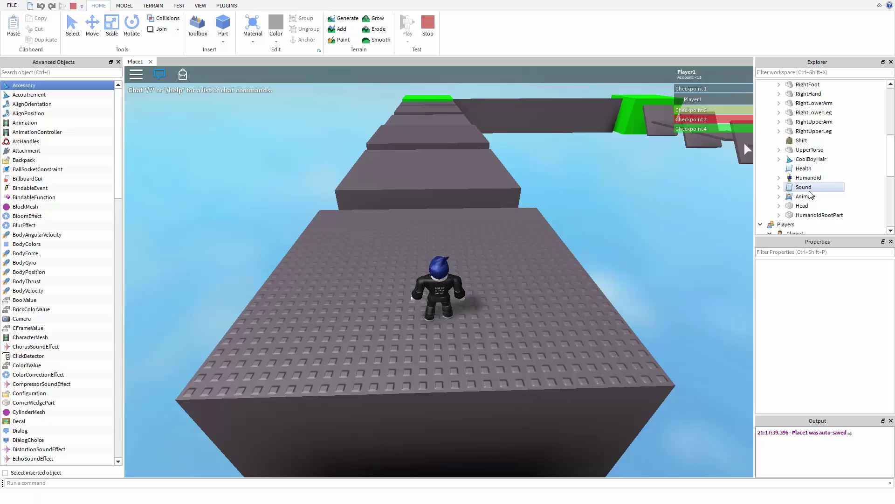
{"action": "left_click", "coordinate": [808, 178]}
{"action": "scroll", "coordinate": [863, 354], "scroll_direction": "down", "scroll_amount": 6}
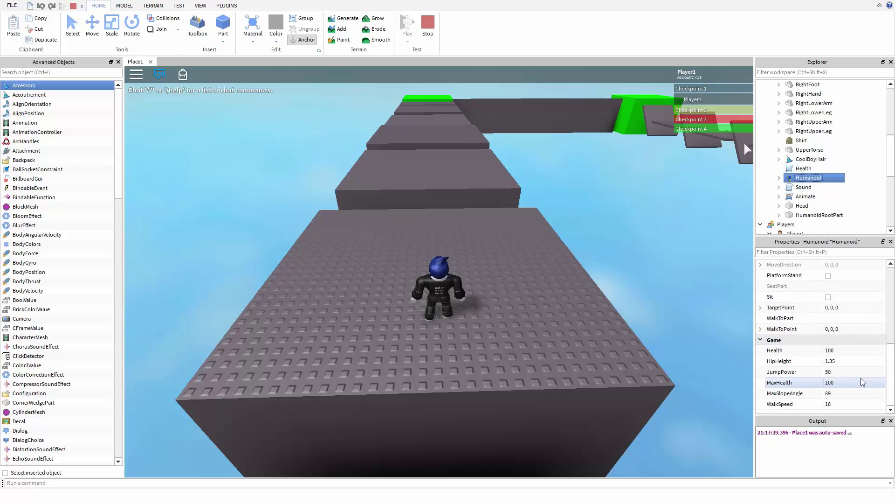
{"action": "left_click", "coordinate": [863, 404]}
{"action": "type", "text": "200"}
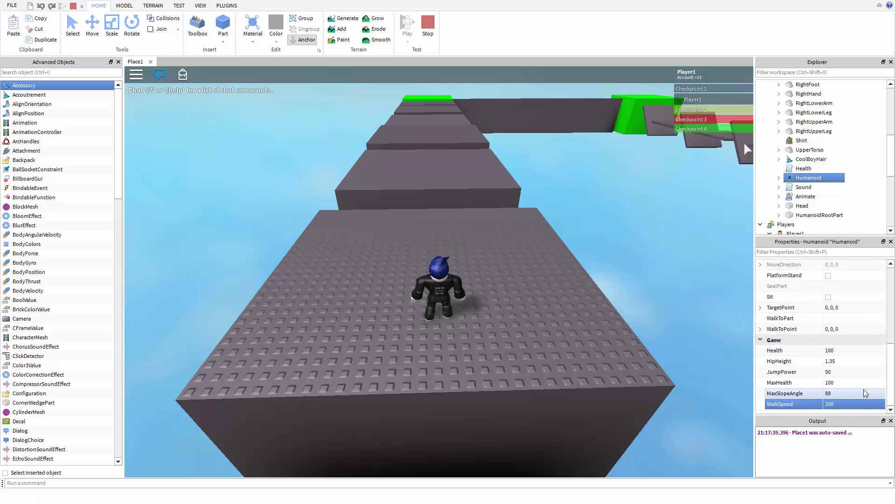
Run and jump the character along the obby blocks to the second green checkpoint platform.
{"action": "left_click", "coordinate": [589, 333]}
{"action": "key", "text": "w"}
{"action": "key", "text": "space"}
{"action": "key", "text": "space"}
{"action": "key", "text": "space"}
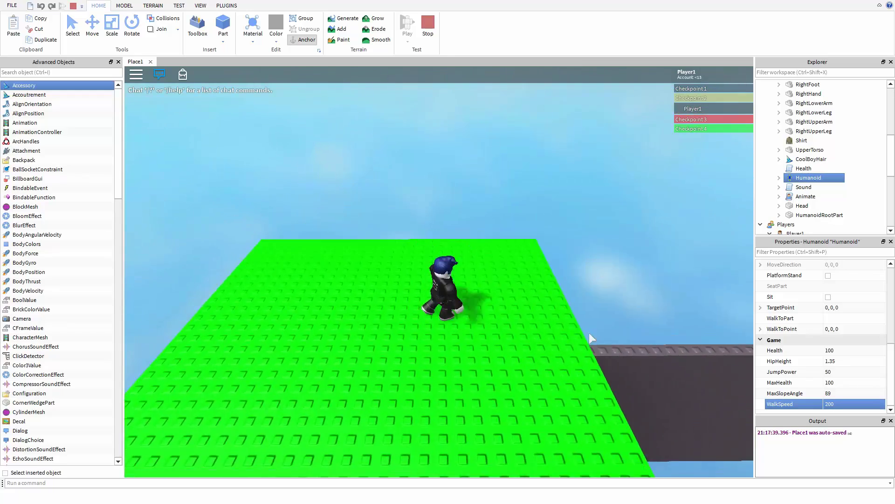
Run the character along the thin wall to the third green platform and over its edge to test respawning.
{"action": "right_click_drag", "start_coordinate": [589, 333], "coordinate": [664, 165]}
{"action": "right_click_drag", "start_coordinate": [698, 105], "coordinate": [555, 200]}
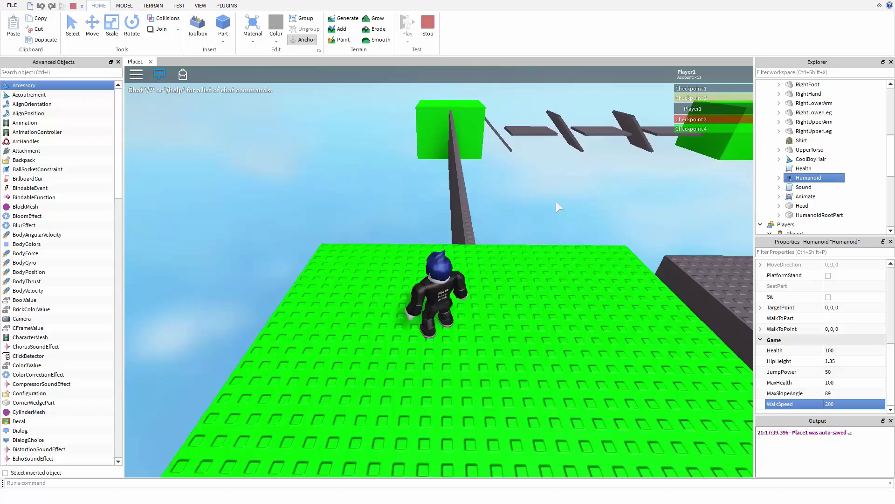
{"action": "scroll", "coordinate": [556, 200], "scroll_direction": "up", "scroll_amount": 5}
{"action": "key", "text": "w"}
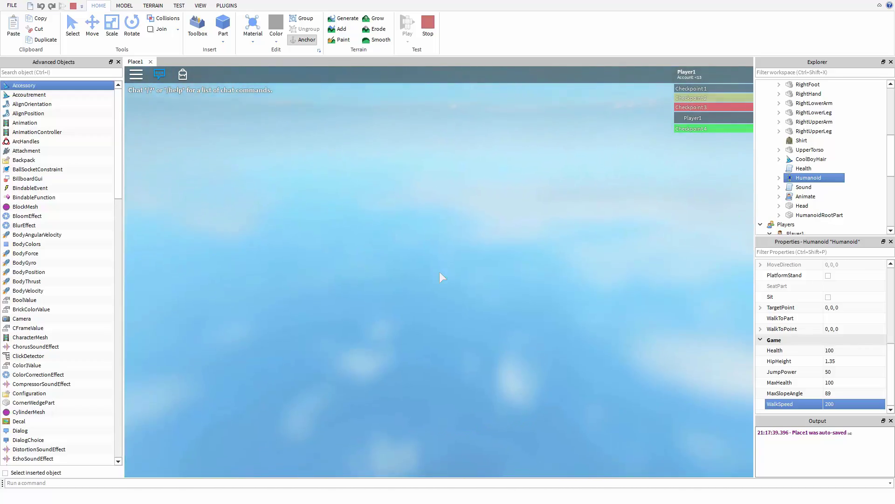
Check where the character respawns and examine the obby course around the third green platform.
{"action": "scroll", "coordinate": [439, 271], "scroll_direction": "down", "scroll_amount": 5}
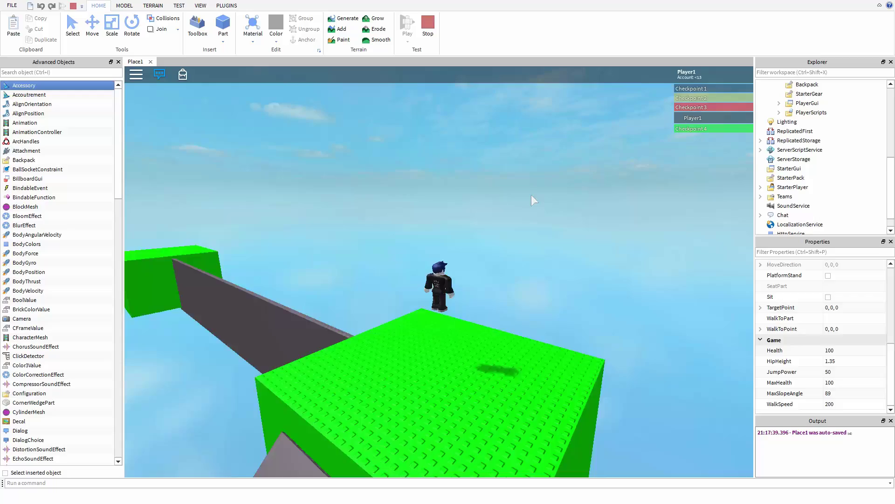
{"action": "right_click_drag", "start_coordinate": [531, 195], "coordinate": [529, 195]}
{"action": "scroll", "coordinate": [529, 195], "scroll_direction": "down", "scroll_amount": 3}
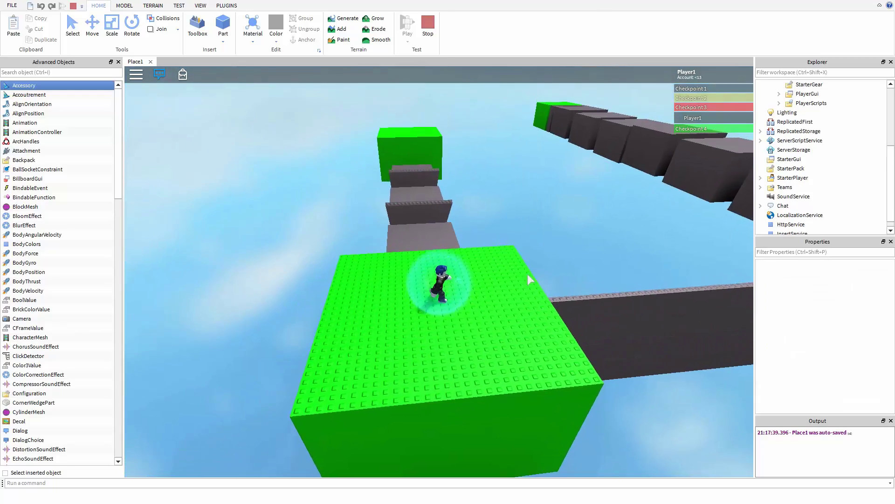
{"action": "right_click_drag", "start_coordinate": [400, 298], "coordinate": [485, 302]}
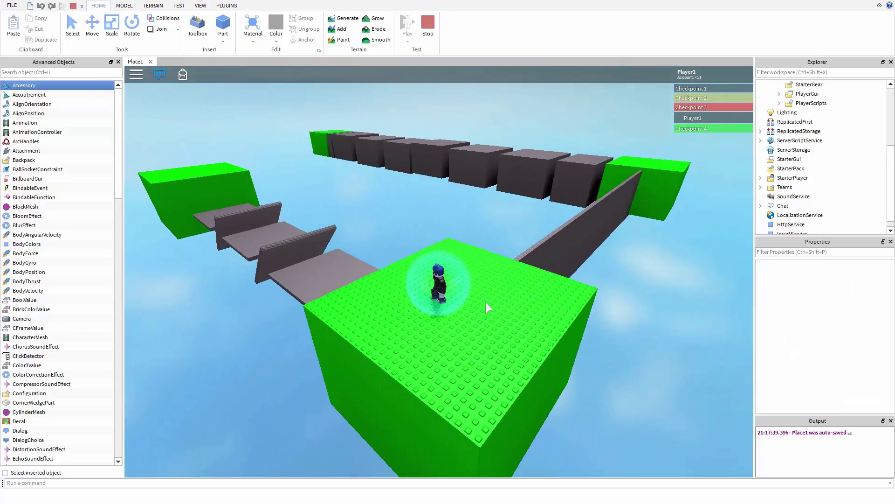